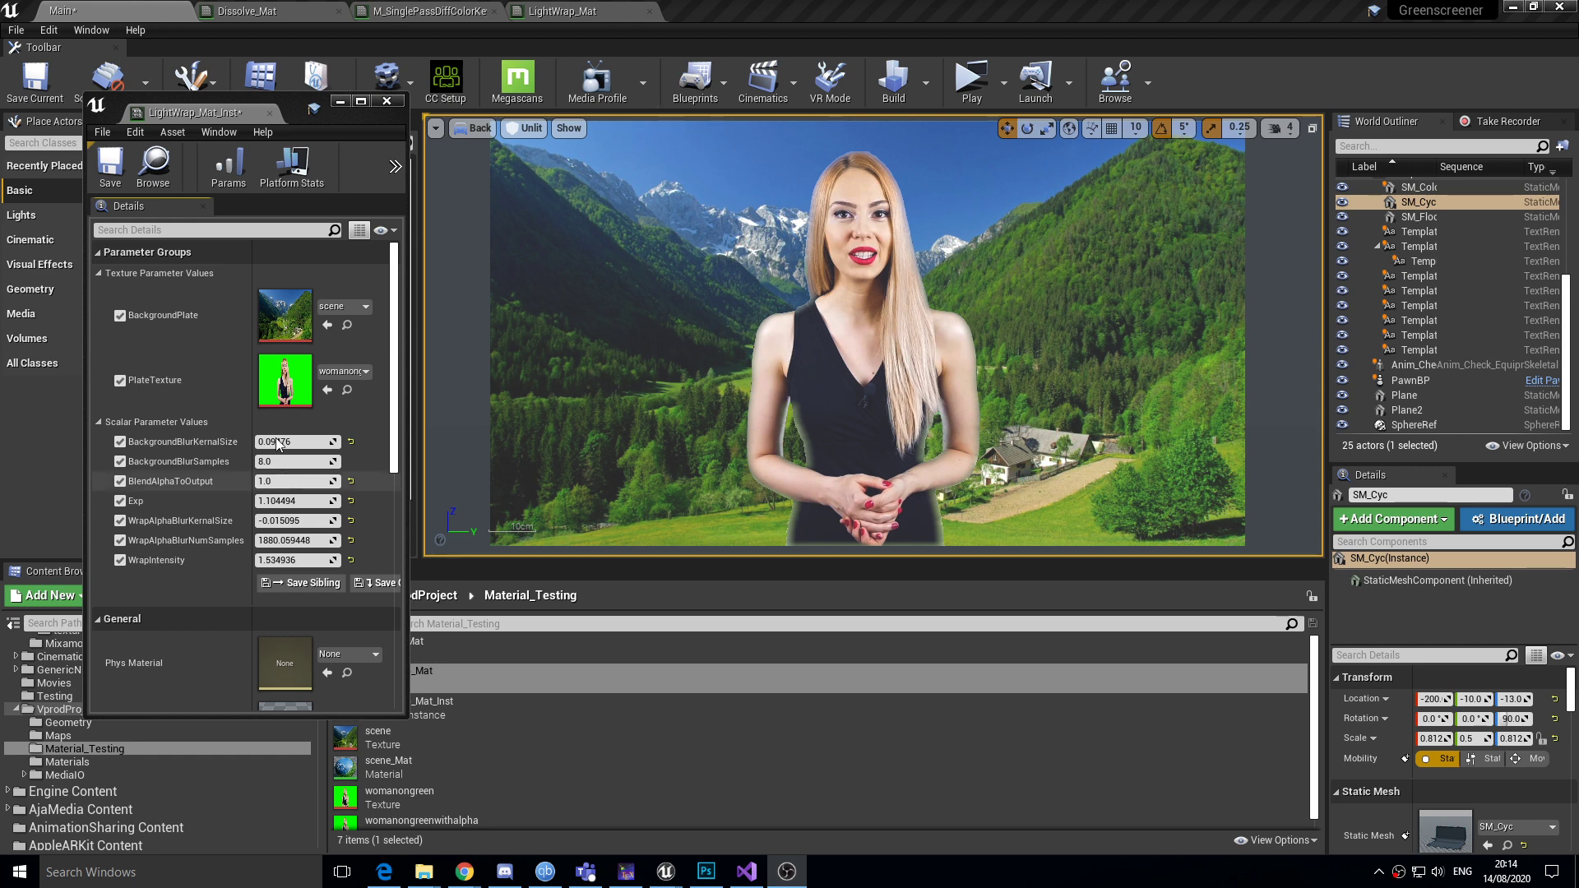
Switch to the LightWrap_Mat tab to view its material node network
{"action": "left_click", "coordinate": [597, 10]}
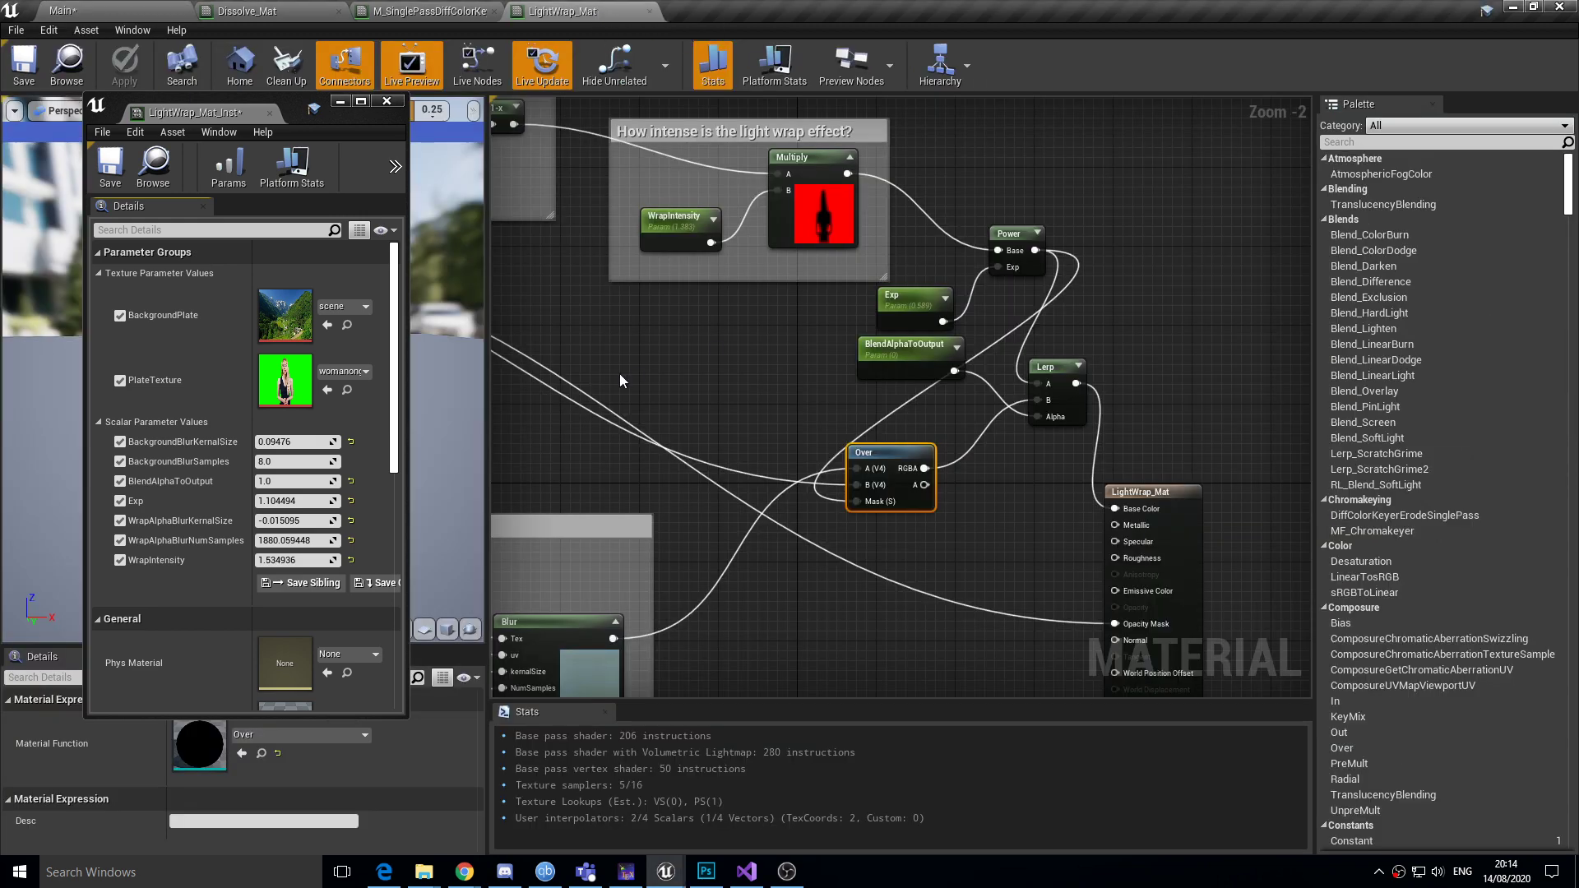
Pan to the plate alpha blur section, then return to the Main level viewport
{"action": "right_click_drag", "start_coordinate": [619, 373], "coordinate": [834, 503]}
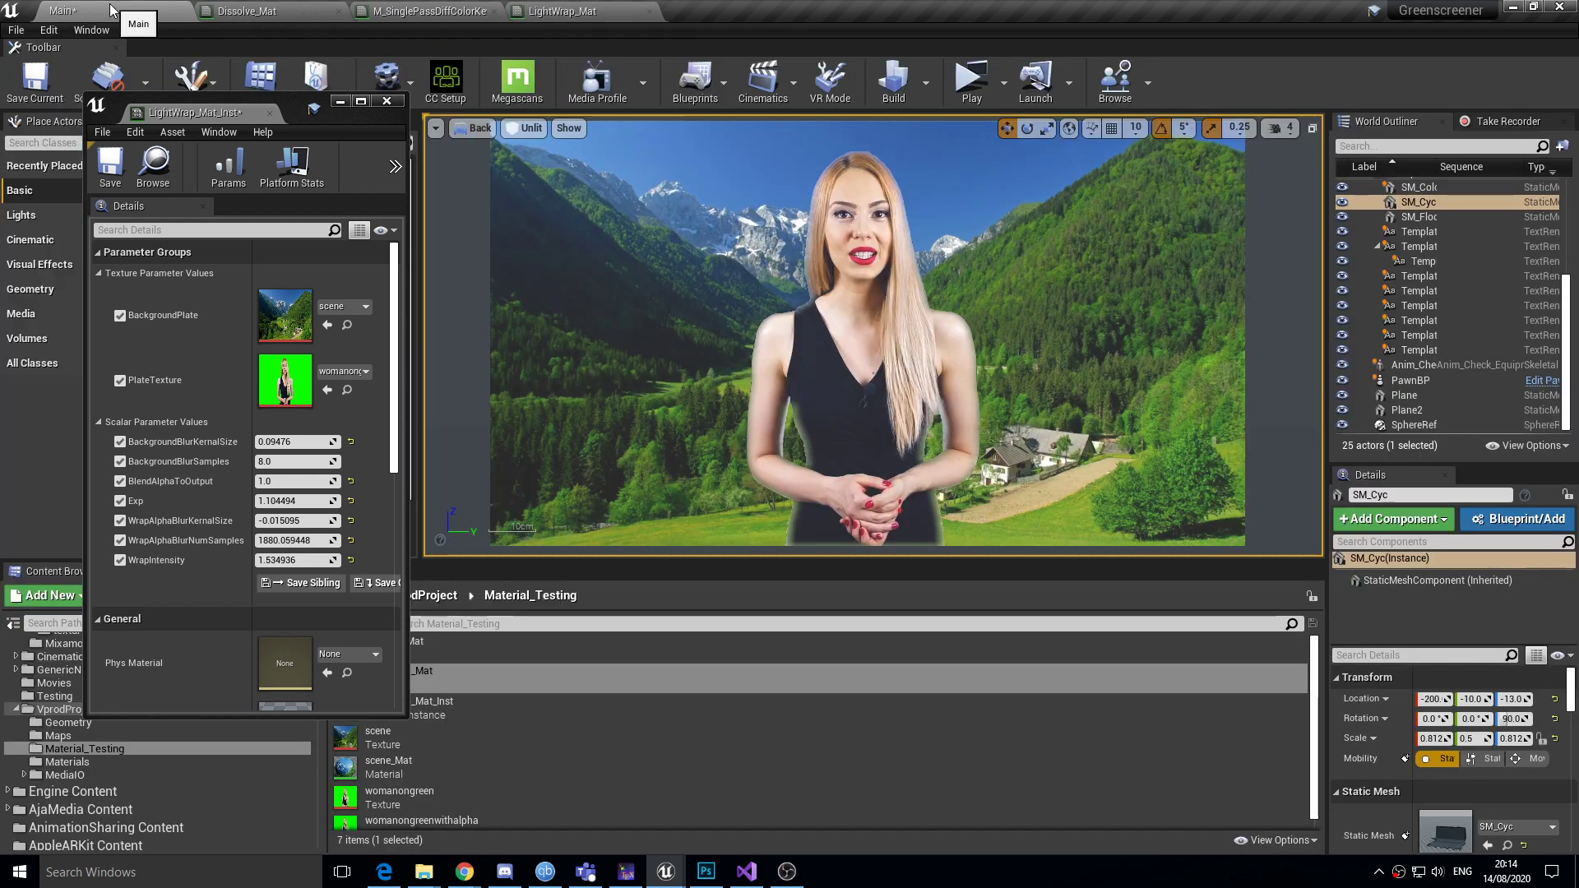
{"action": "left_click", "coordinate": [113, 9]}
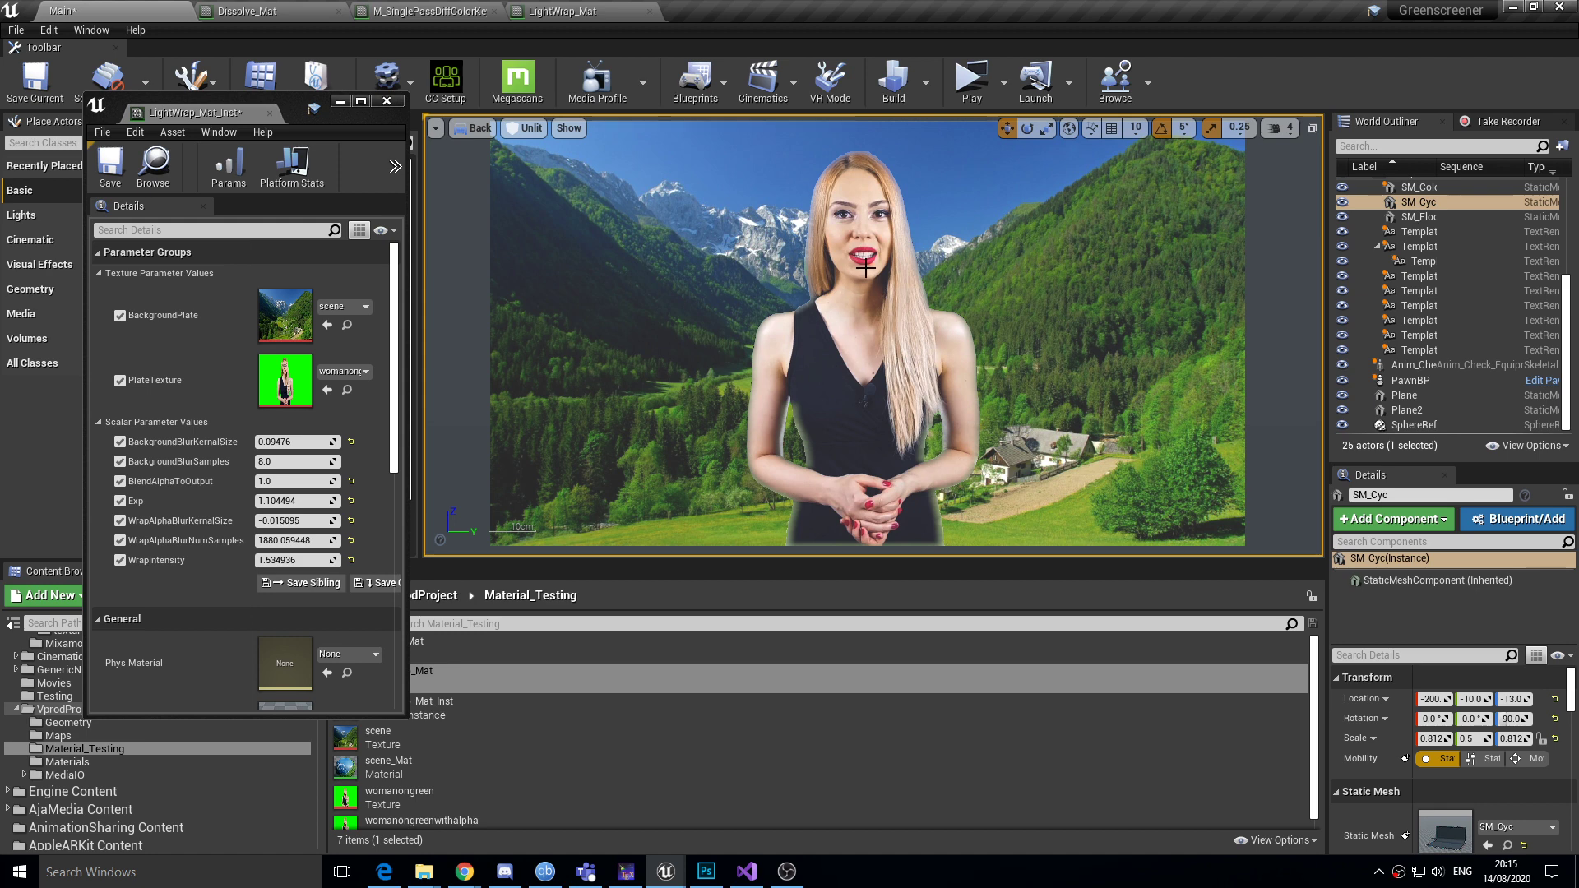
Set BlendAlphaToOutput to 0 to preview the light wrap on its own
{"action": "left_click", "coordinate": [280, 482]}
{"action": "type", "text": "0"}
{"action": "key", "text": "Return"}
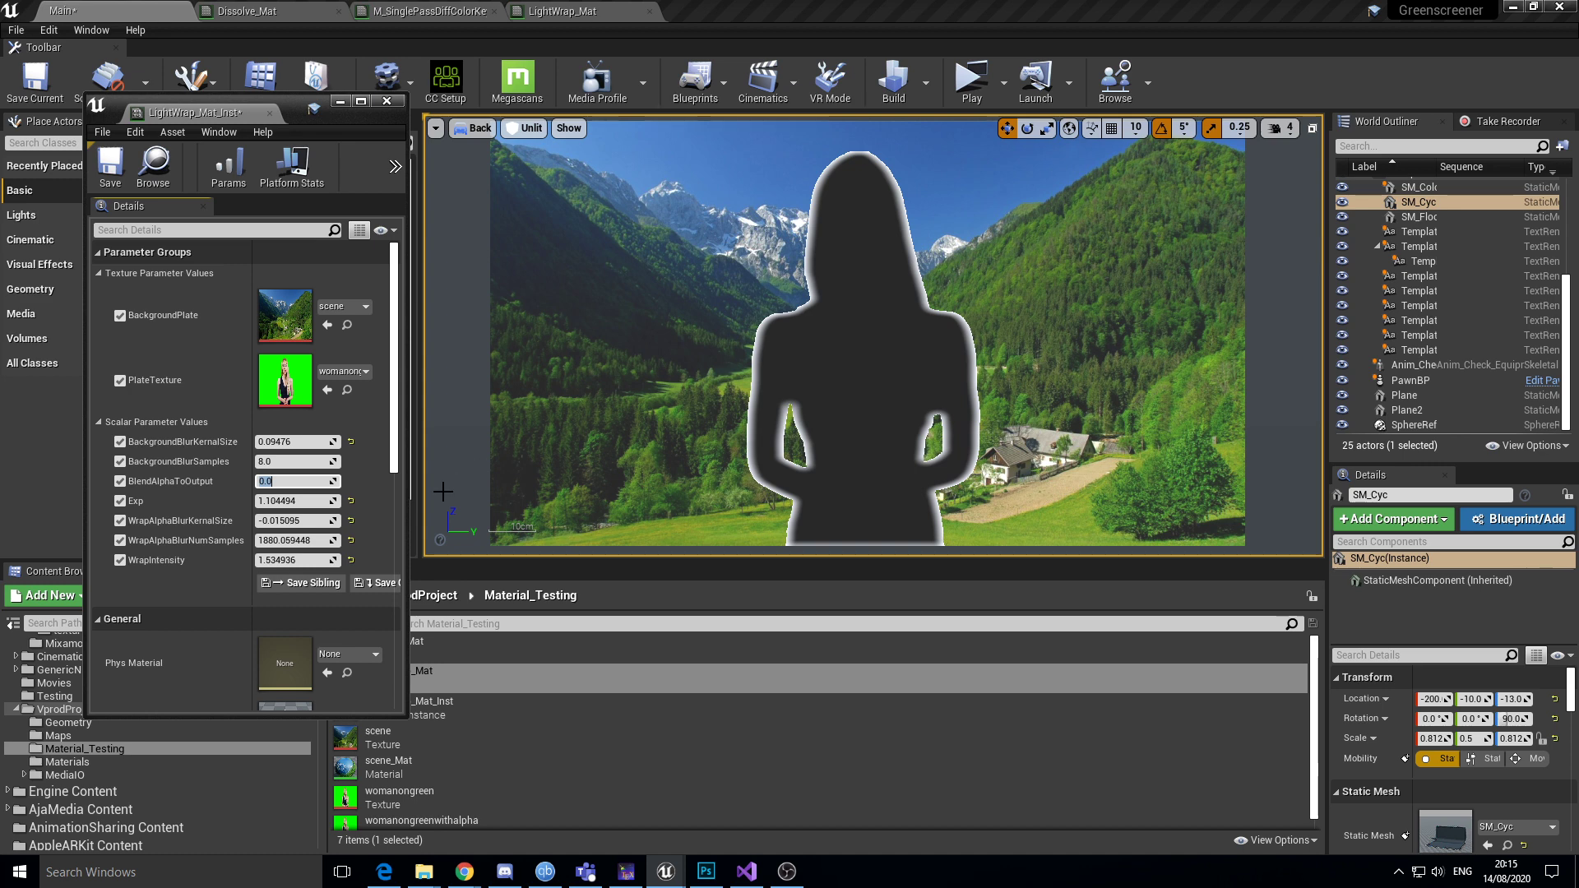
Lower WrapIntensity to about 0.11 and restore BlendAlphaToOutput to 1.0
{"action": "mouse_move", "coordinate": [296, 560]}
{"action": "left_mouse_down"}
{"action": "mouse_move", "coordinate": [246, 560]}
{"action": "mouse_move", "coordinate": [284, 560]}
{"action": "mouse_move", "coordinate": [293, 521]}
{"action": "mouse_move", "coordinate": [276, 521]}
{"action": "left_mouse_up"}
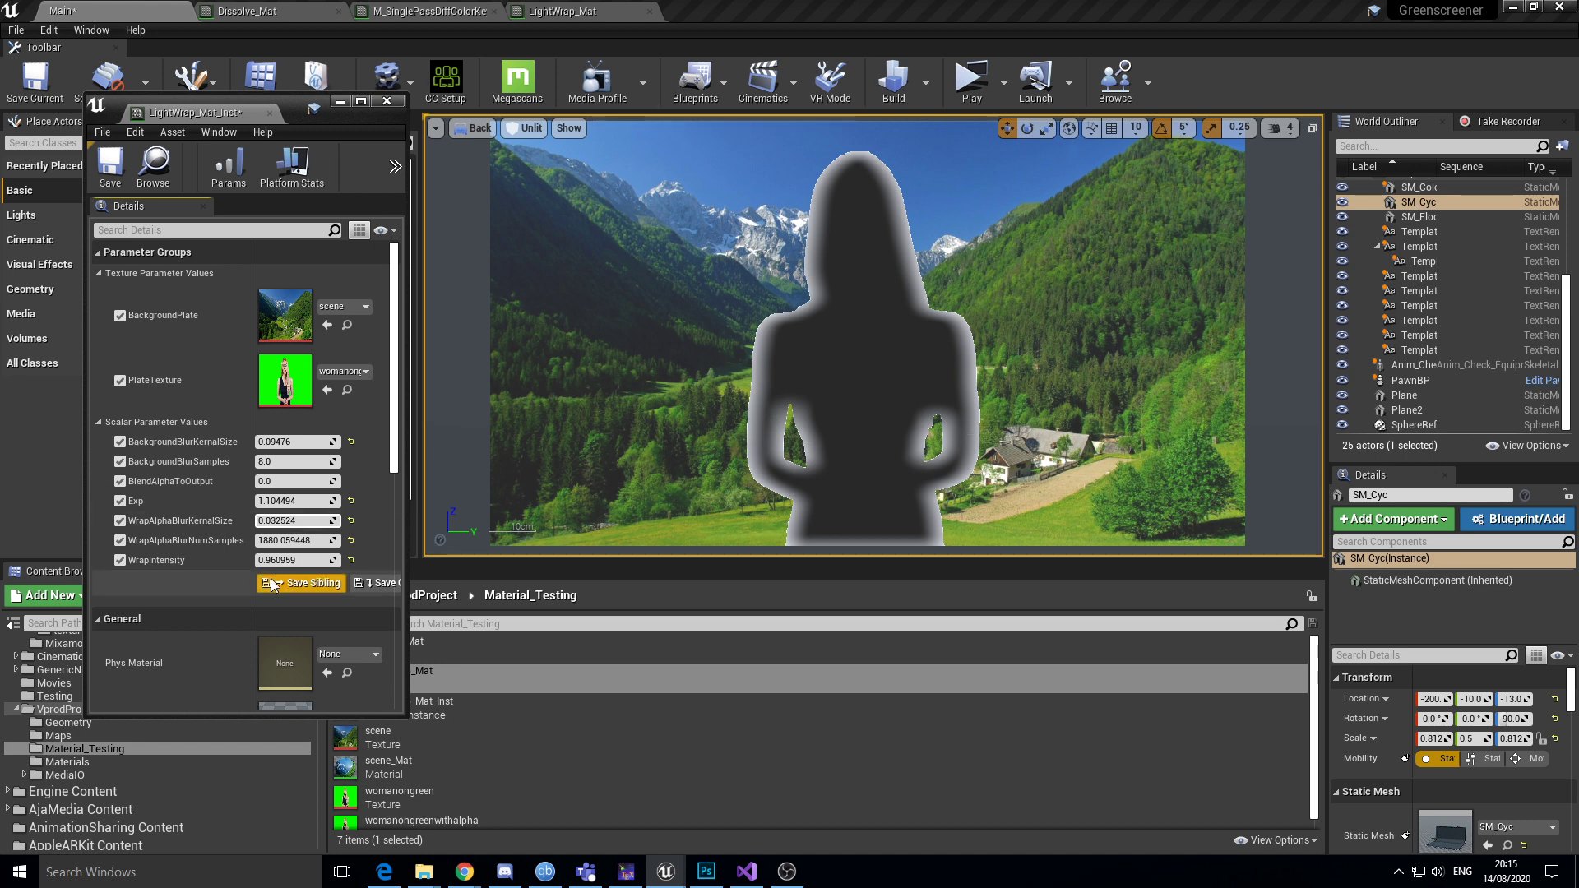
{"action": "left_click_drag", "start_coordinate": [294, 561], "coordinate": [234, 560]}
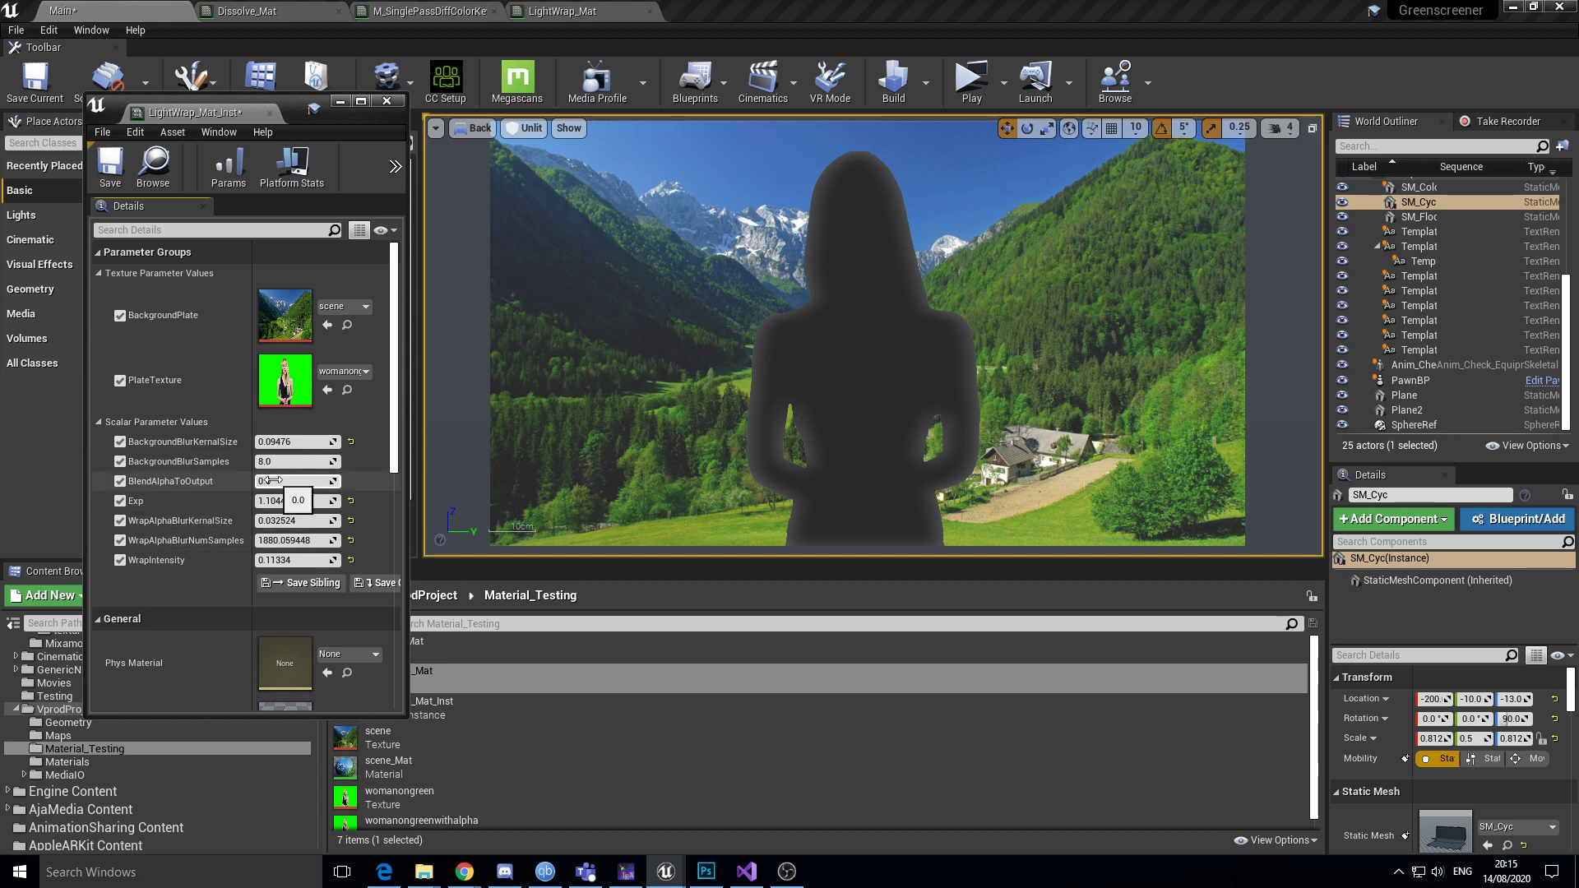
{"action": "left_click", "coordinate": [322, 482]}
{"action": "key", "text": "Return"}
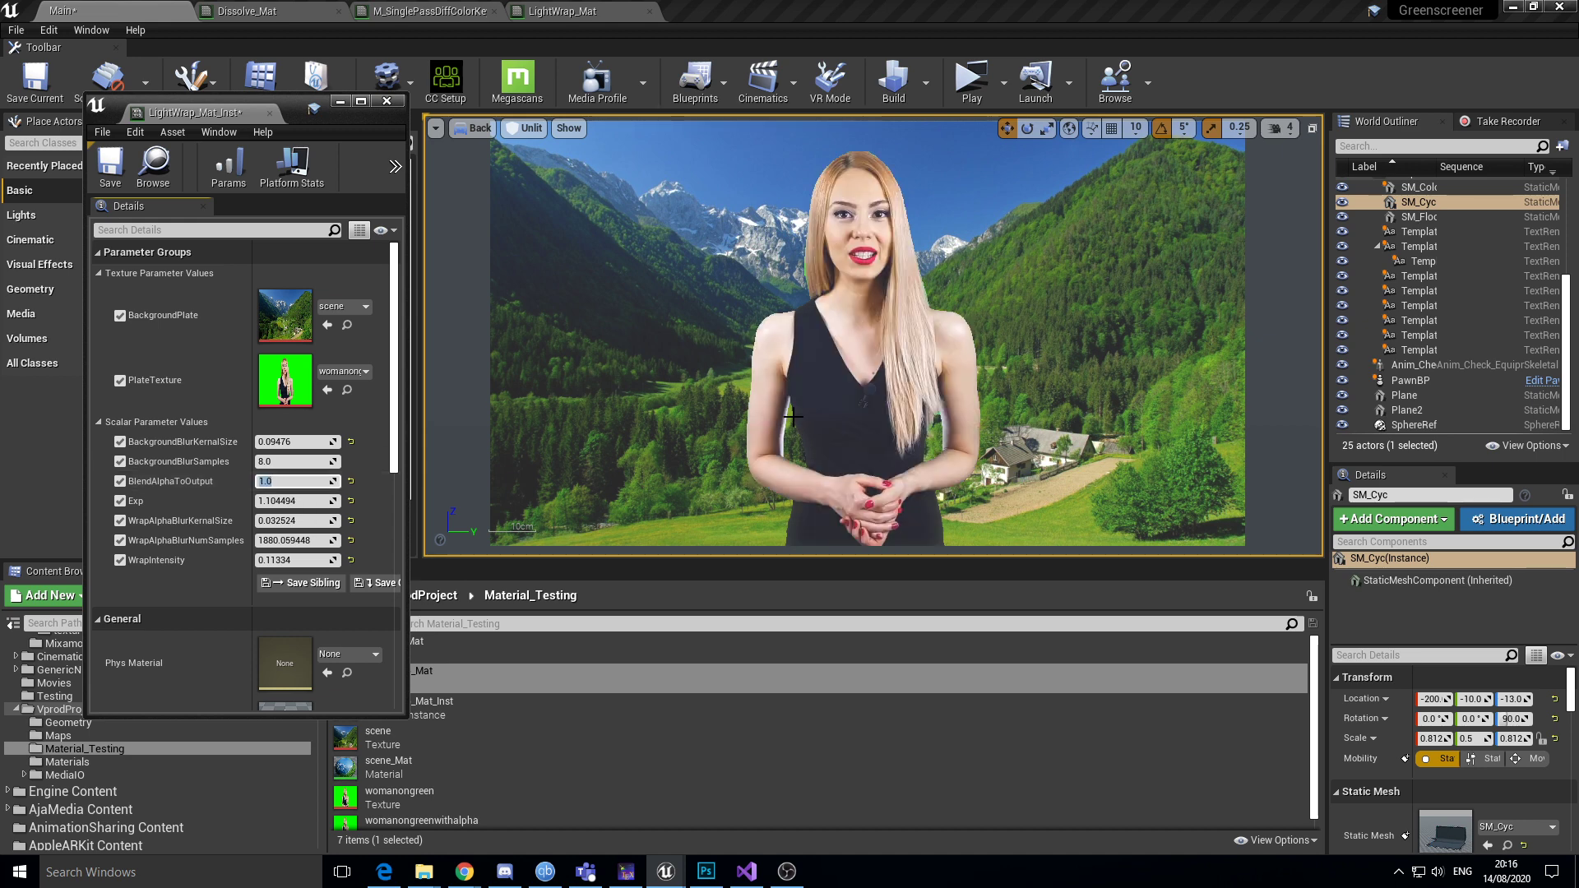
Drag WrapIntensity up and down to tune the wrap strength
{"action": "left_click_drag", "start_coordinate": [292, 560], "coordinate": [337, 561]}
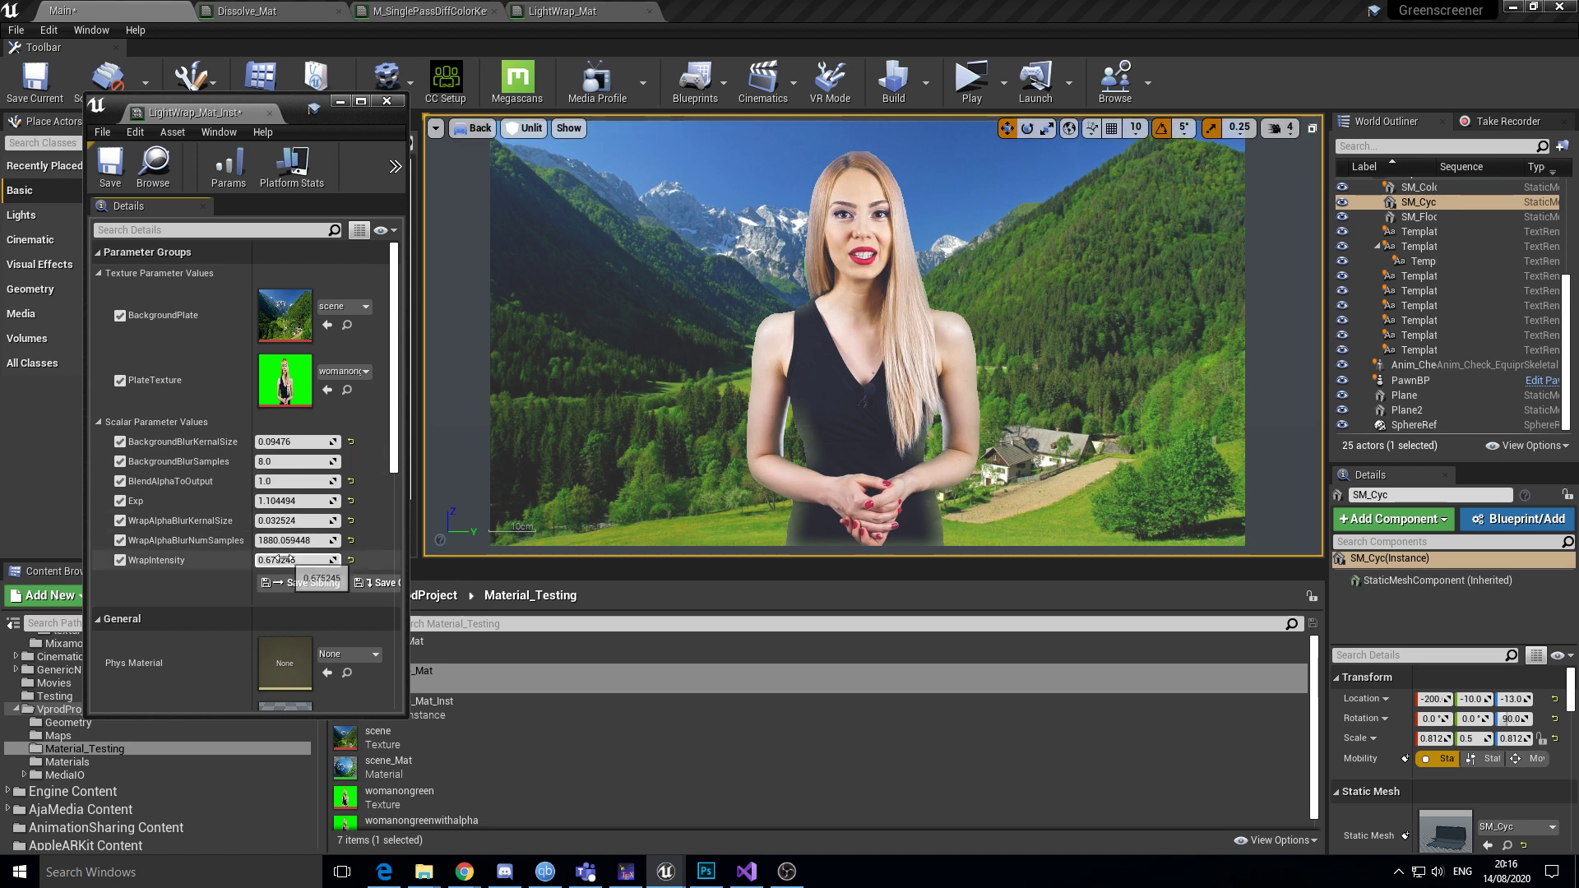
{"action": "left_click_drag", "start_coordinate": [296, 560], "coordinate": [378, 560]}
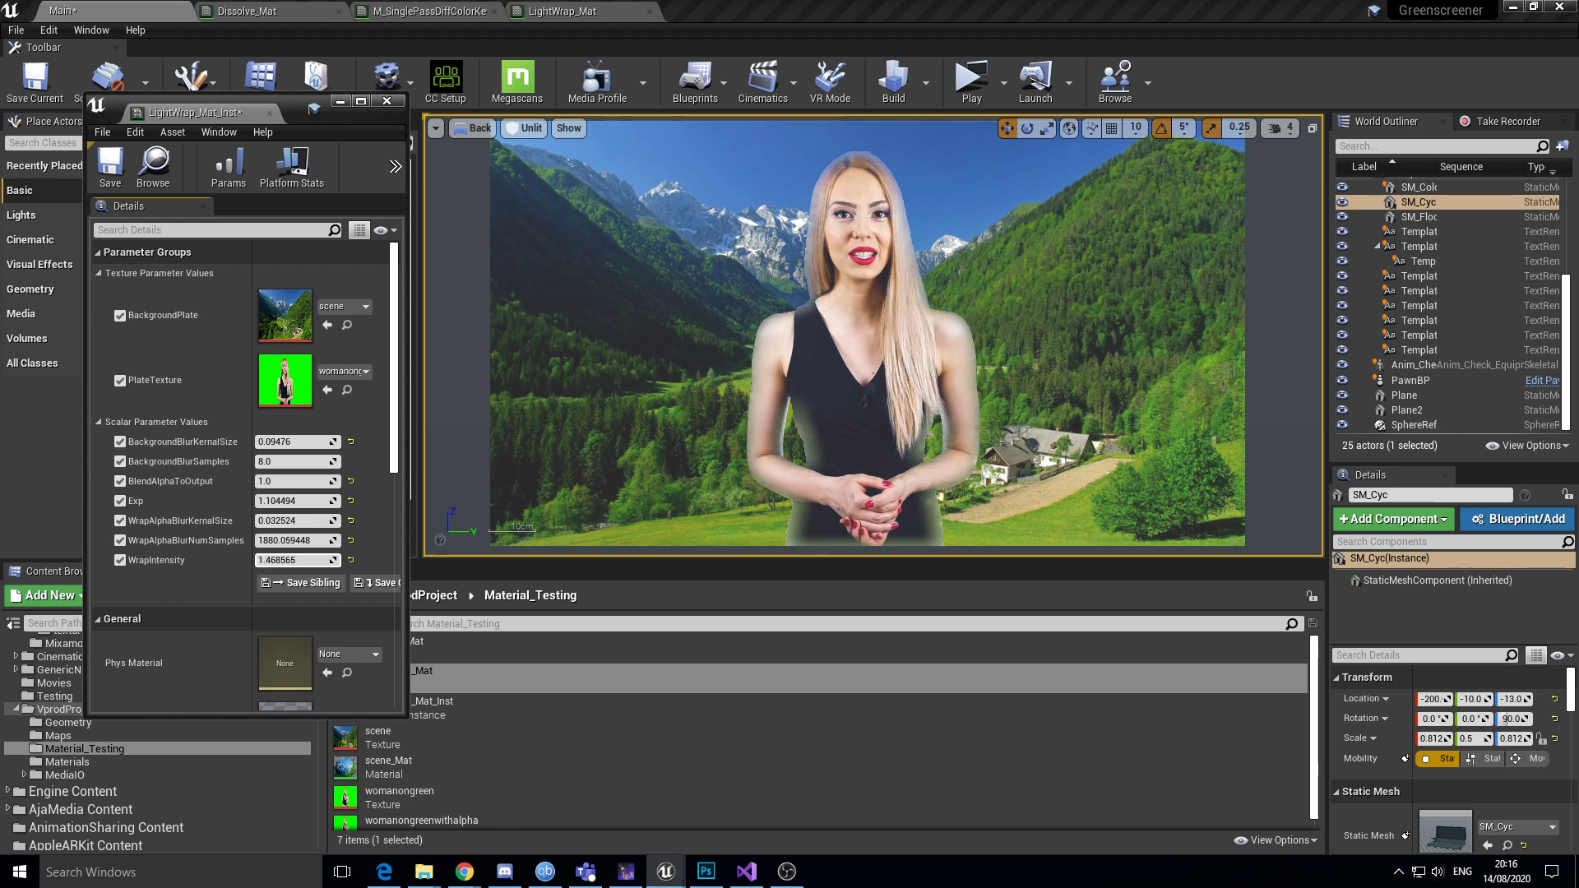
{"action": "left_click_drag", "start_coordinate": [379, 561], "coordinate": [312, 521]}
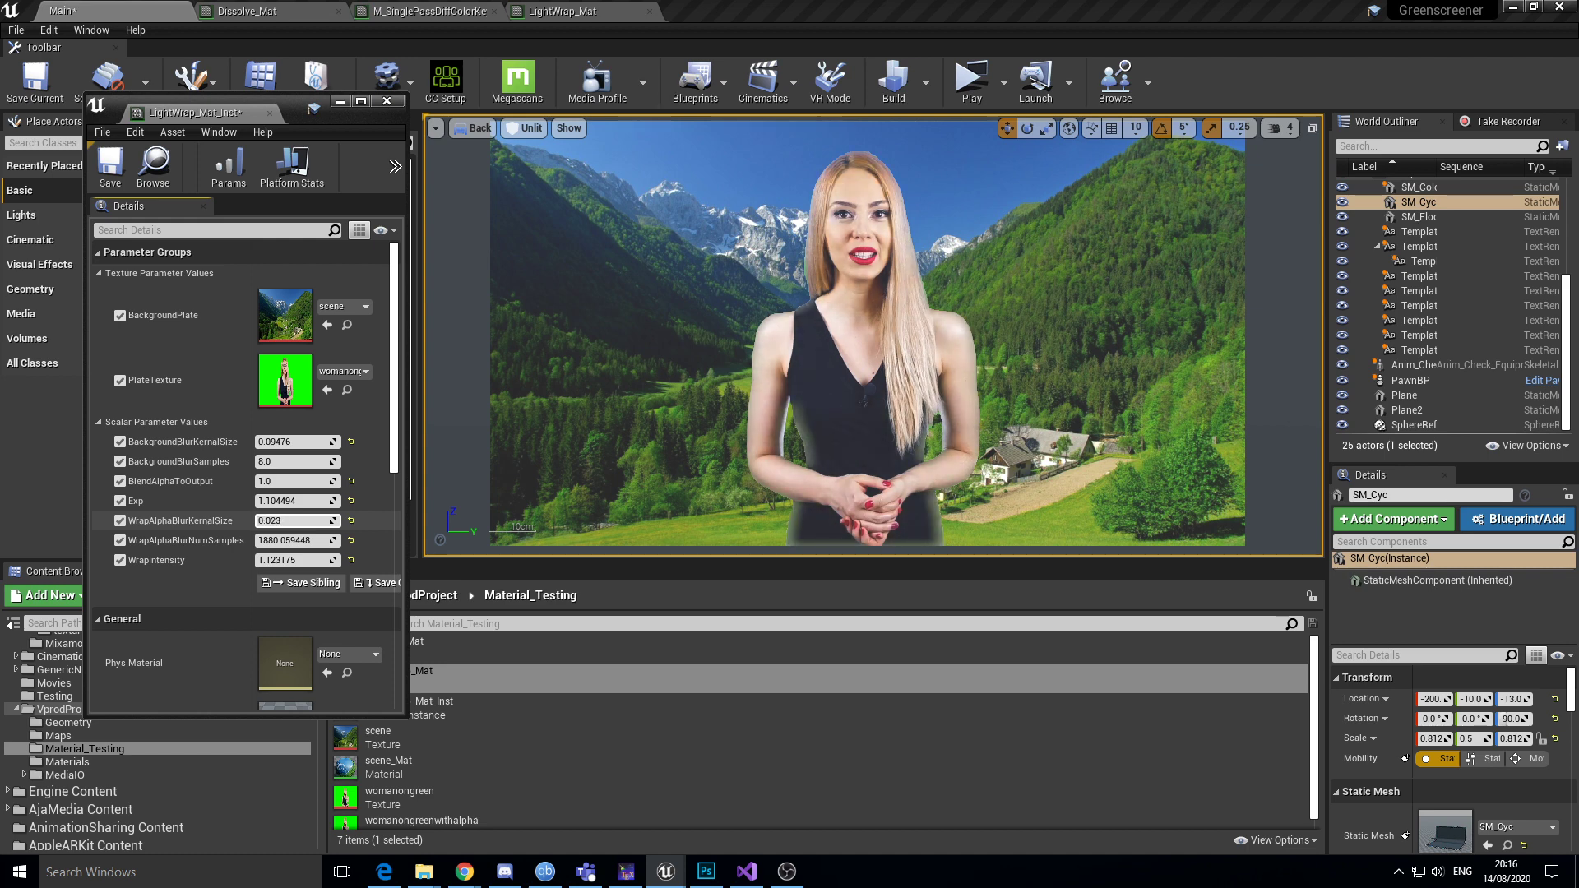
Set WrapAlphaBlurKernalSize to exactly 0.023 and return to the LightWrap_Mat graph
{"action": "left_click_drag", "start_coordinate": [313, 521], "coordinate": [288, 560]}
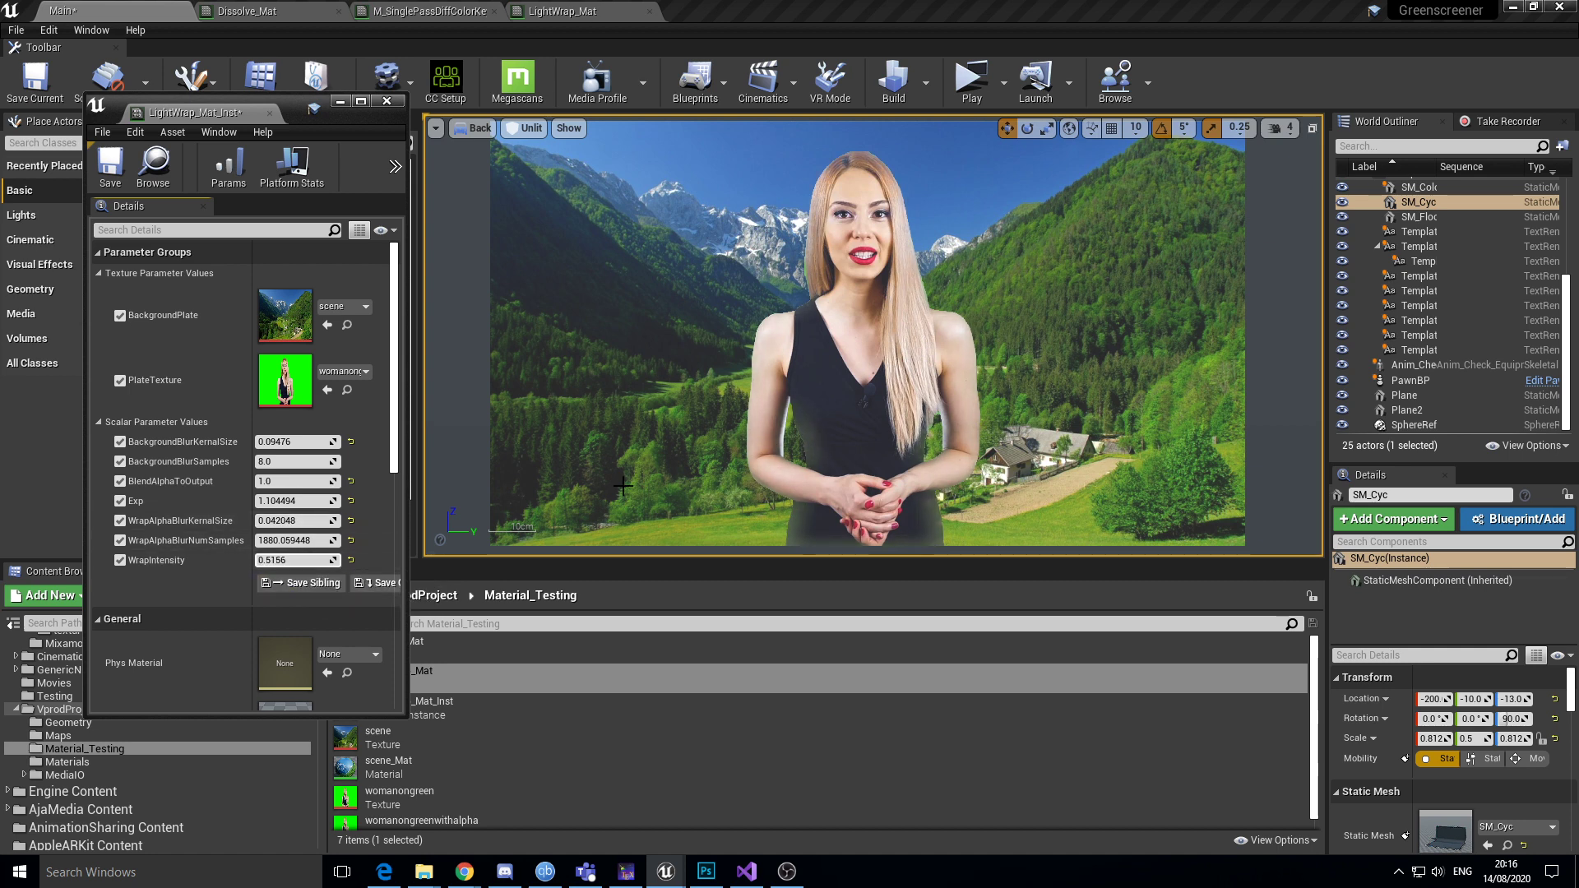
{"action": "left_click", "coordinate": [292, 521]}
{"action": "type", "text": "0.023"}
{"action": "key", "text": "Return"}
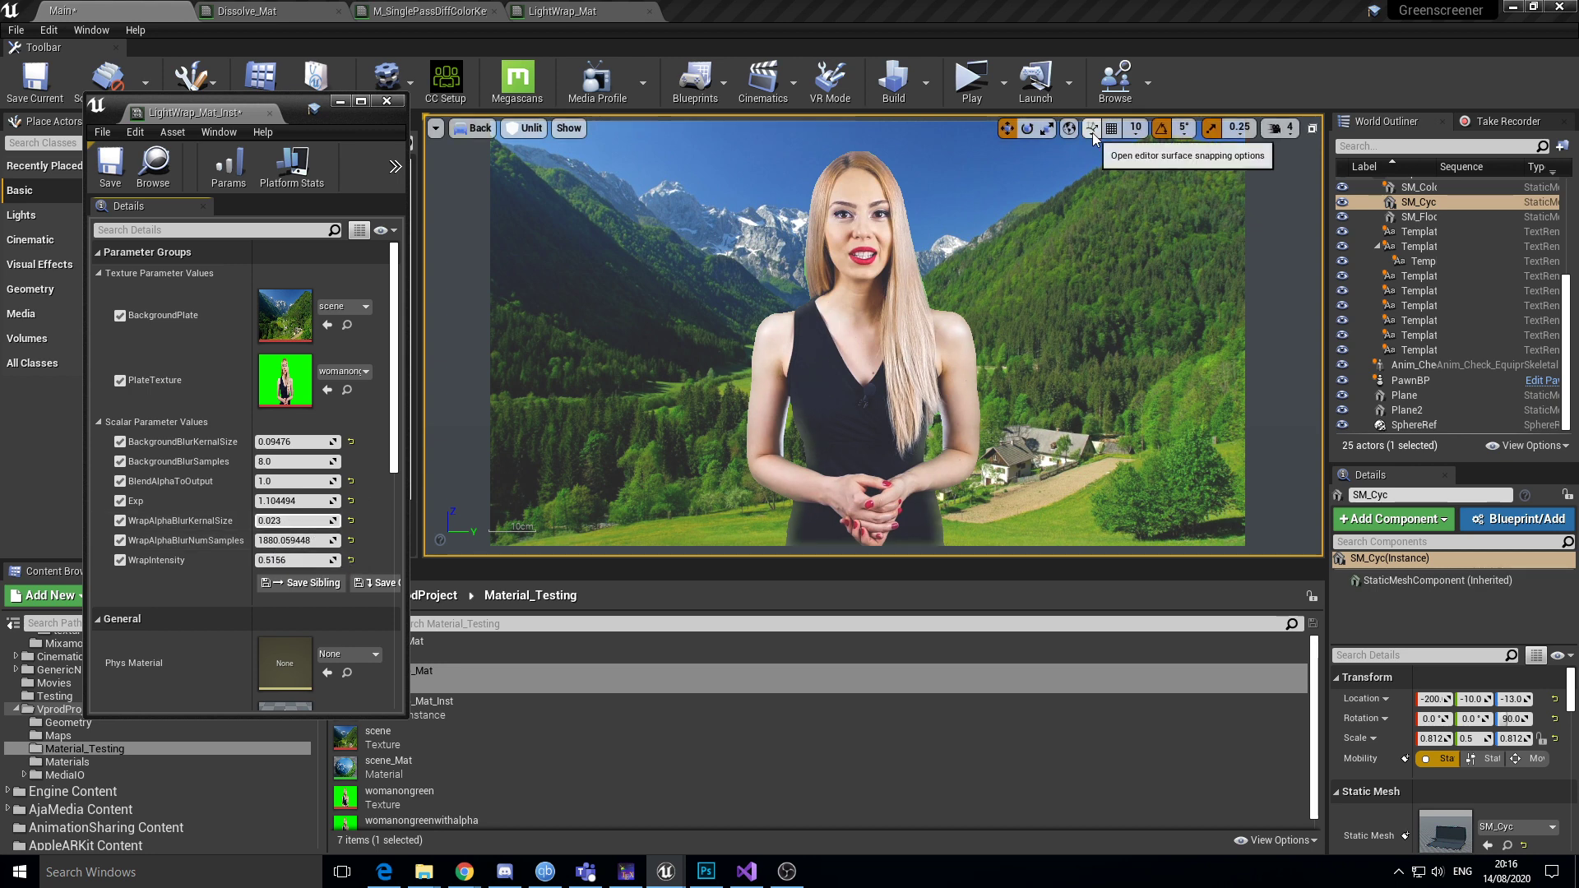
{"action": "left_click", "coordinate": [581, 14]}
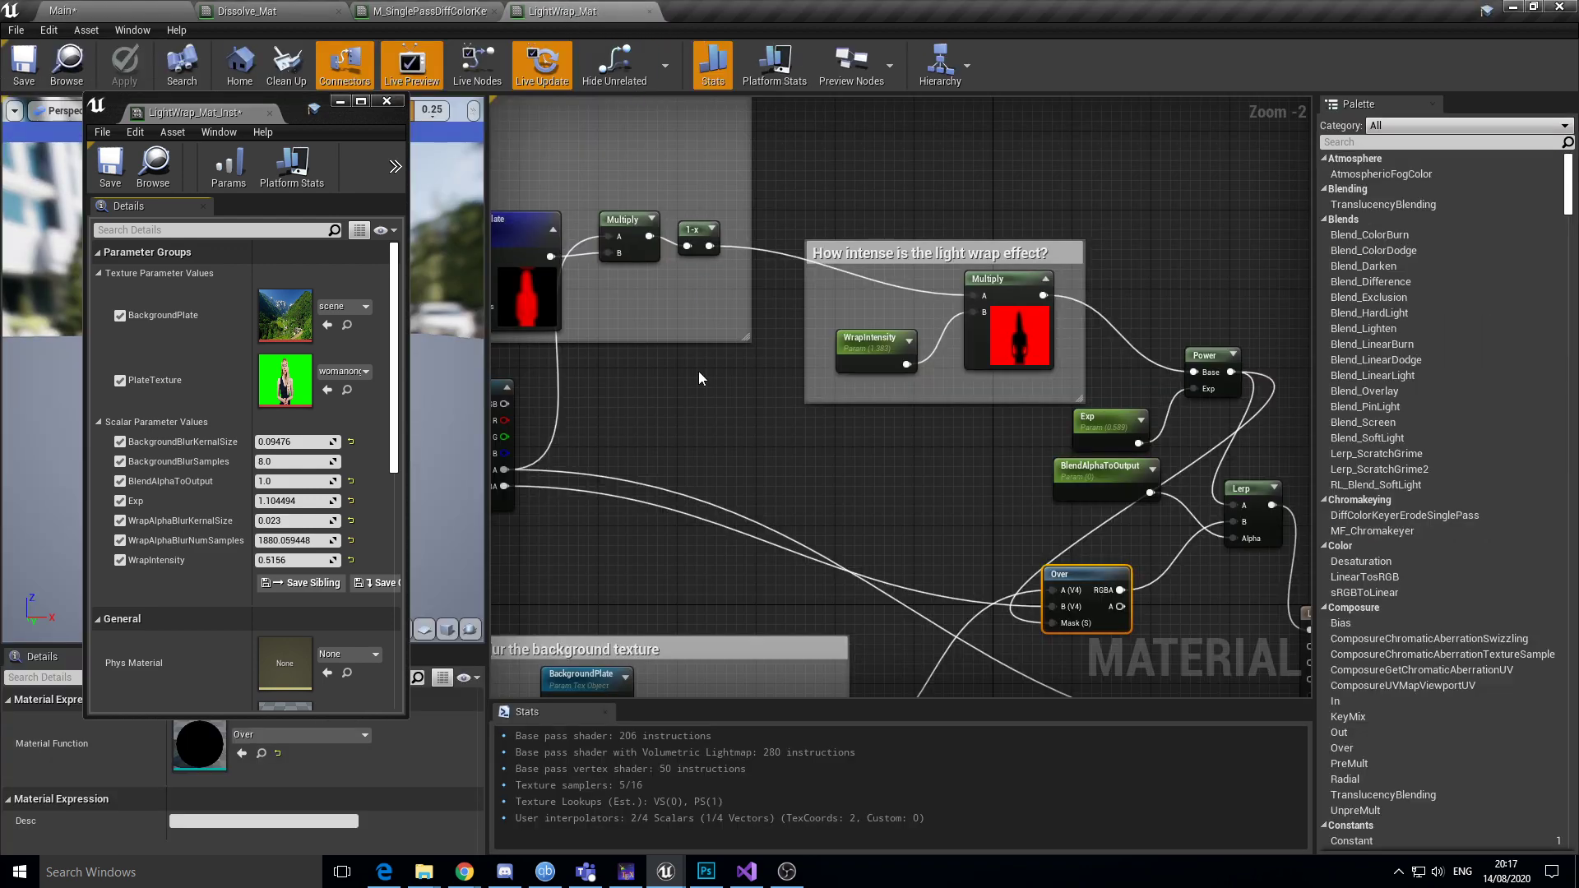
Pan to the plate-alpha blur comment and select AlphaAccumulate to show its HLSL code
{"action": "right_click_drag", "start_coordinate": [560, 260], "coordinate": [988, 343]}
{"action": "right_click_drag", "start_coordinate": [733, 538], "coordinate": [806, 488]}
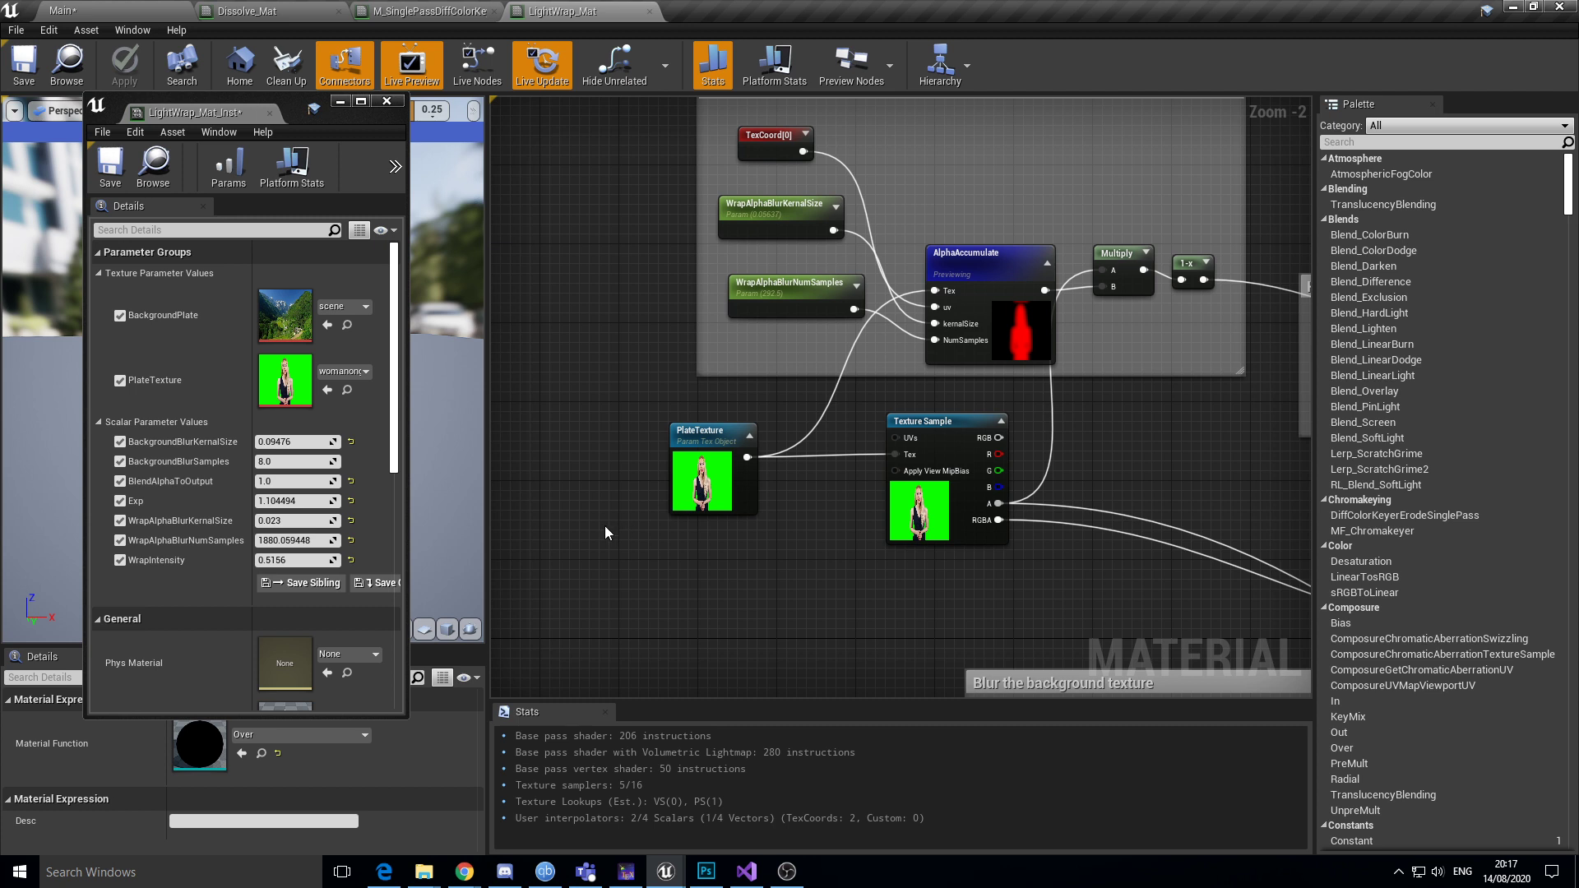
{"action": "right_click_drag", "start_coordinate": [796, 472], "coordinate": [732, 535]}
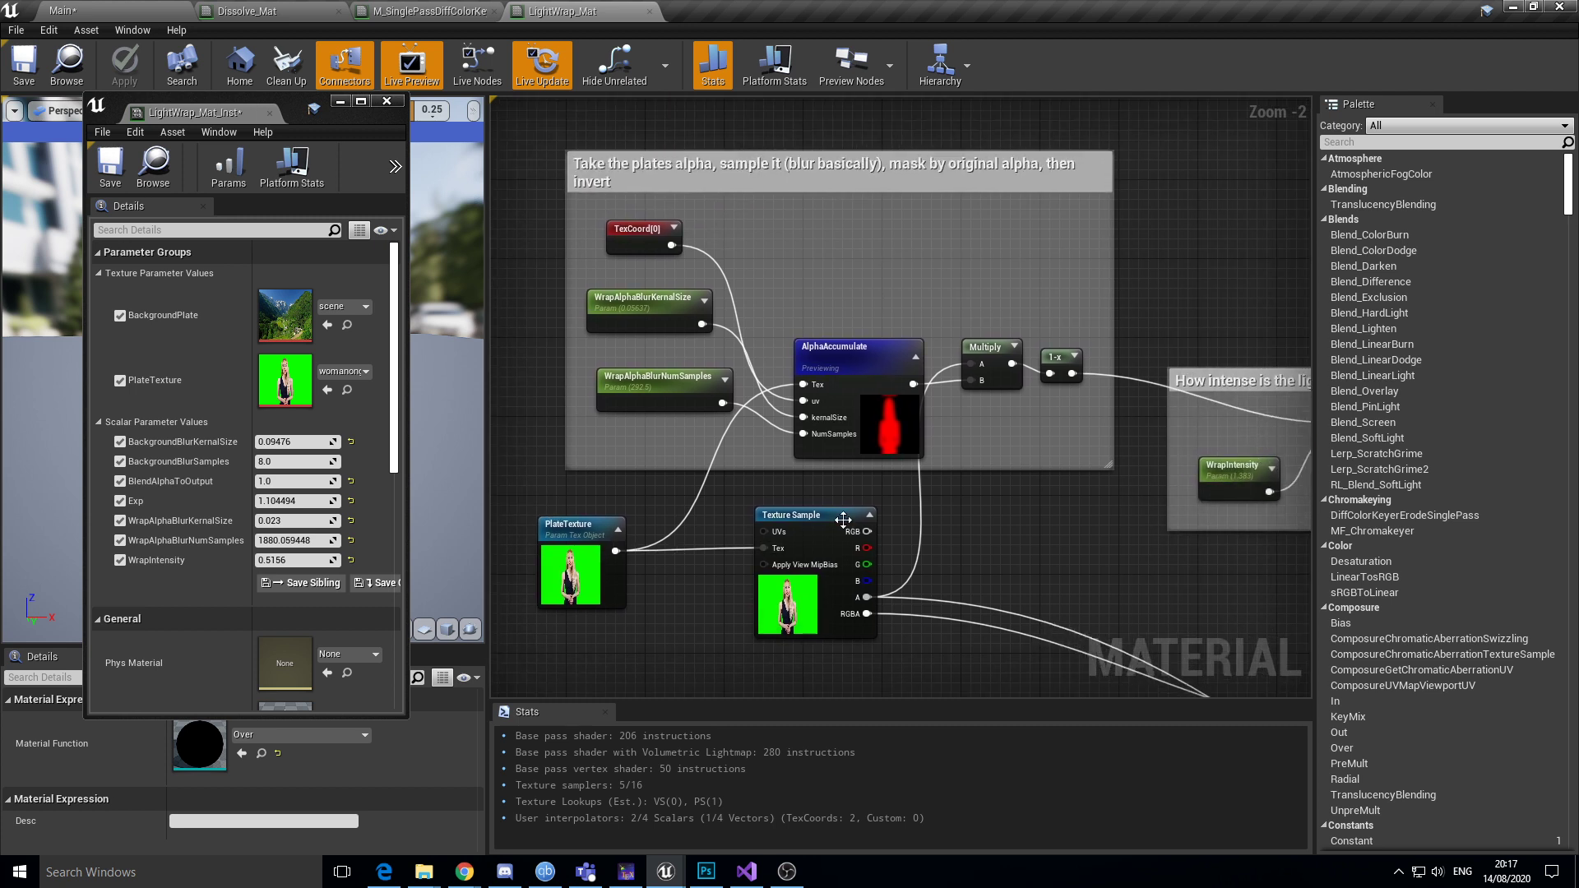
{"action": "left_click", "coordinate": [860, 358]}
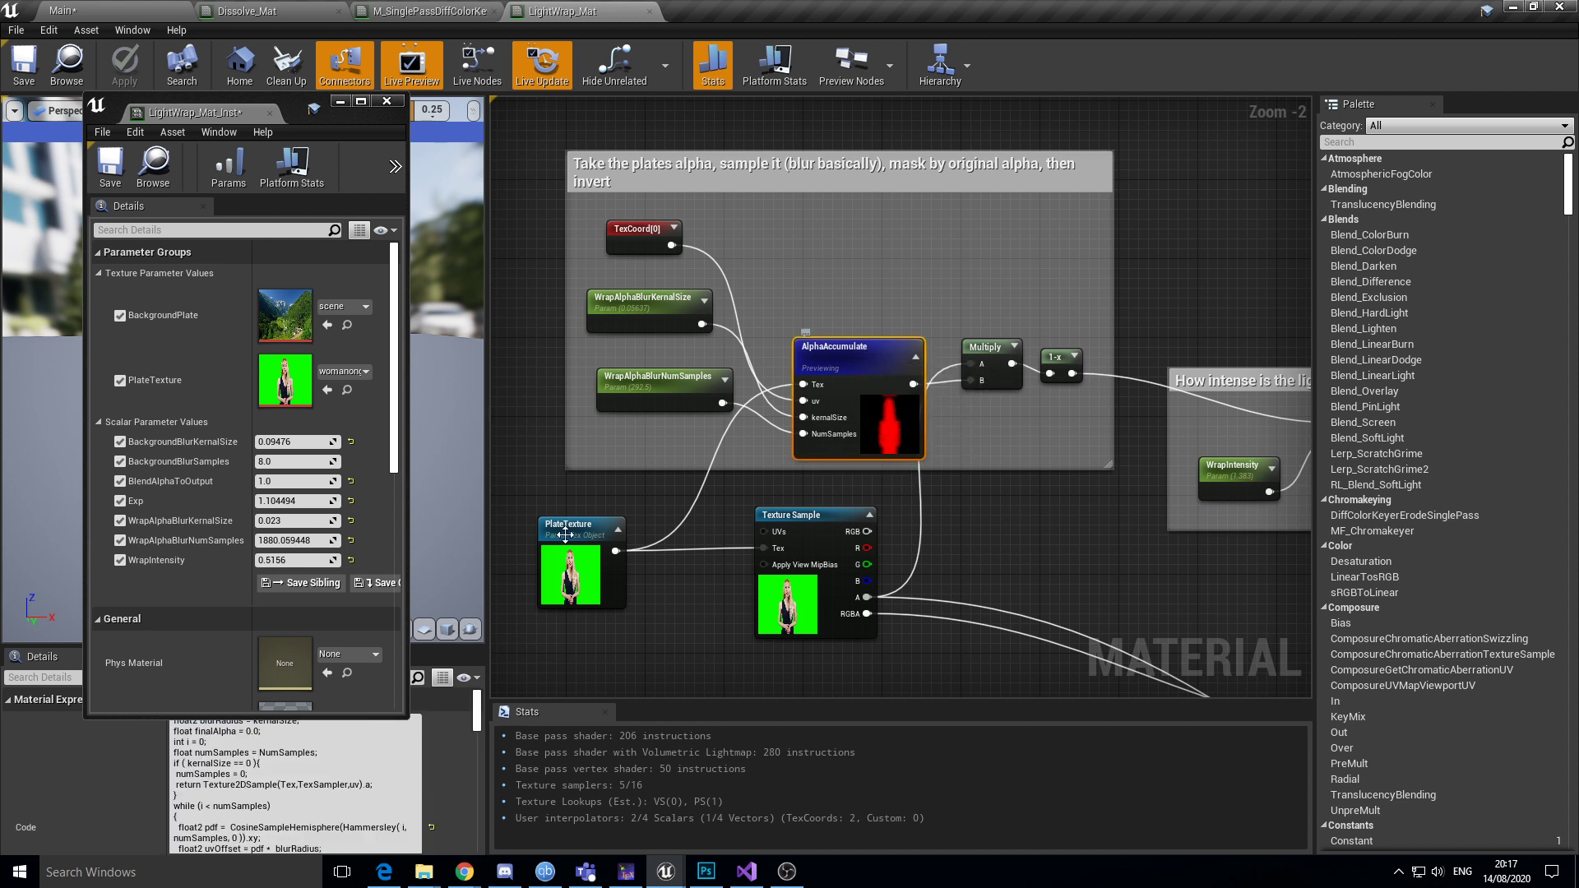
Review AlphaAccumulate's CMOT Float 1 output and four inputs, then pan to the WrapIntensity section
{"action": "left_click_drag", "start_coordinate": [311, 115], "coordinate": [294, 38]}
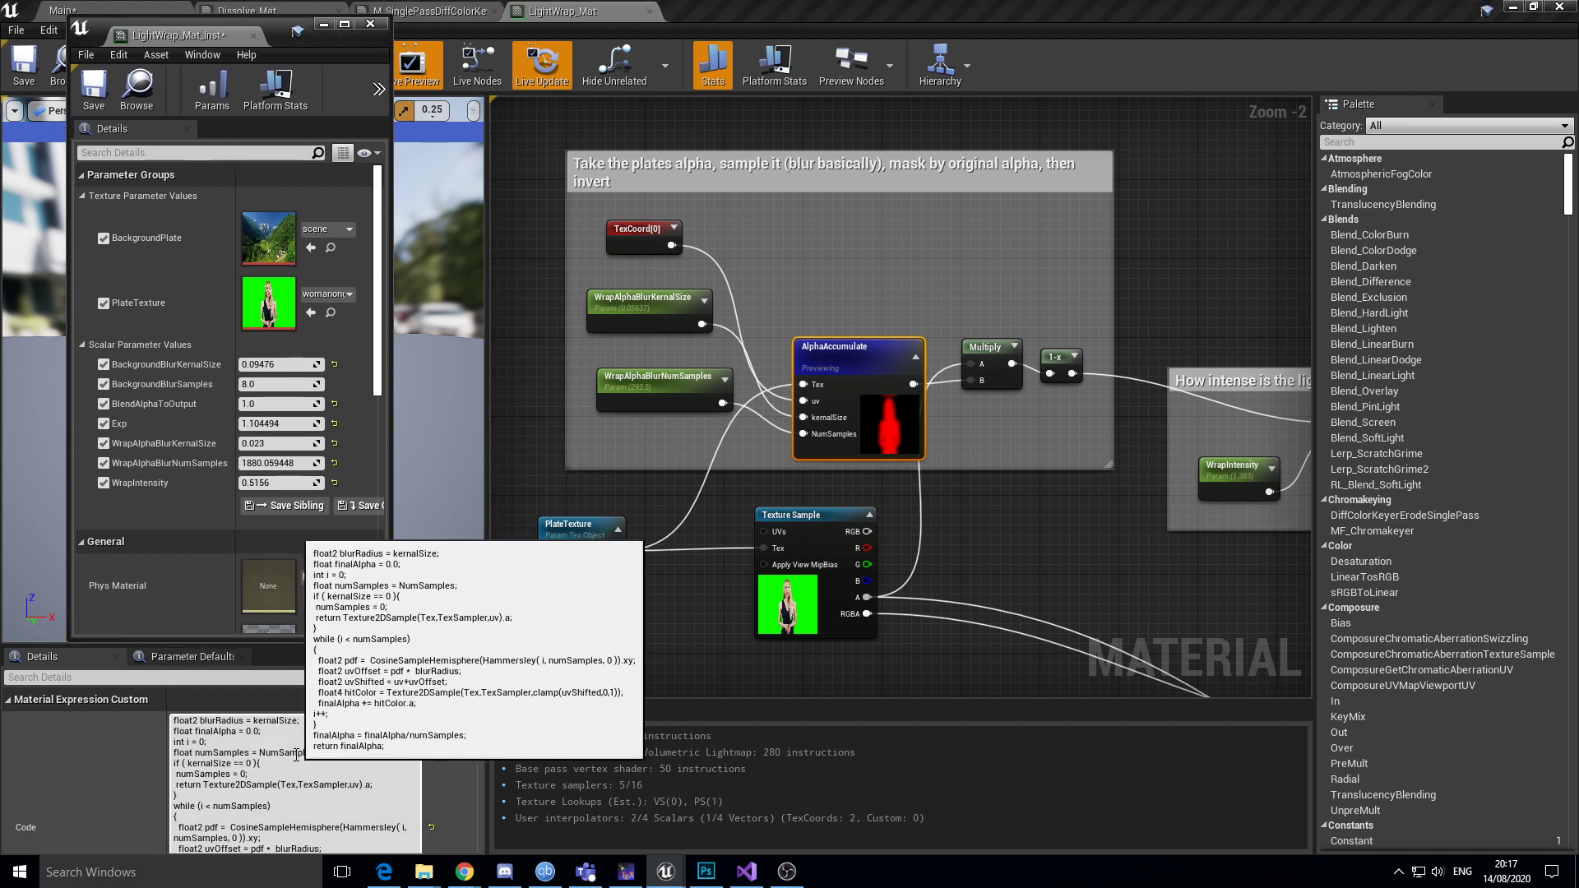
{"action": "scroll", "coordinate": [353, 766], "scroll_direction": "down", "scroll_amount": 5}
{"action": "scroll", "coordinate": [353, 767], "scroll_direction": "down", "scroll_amount": 2}
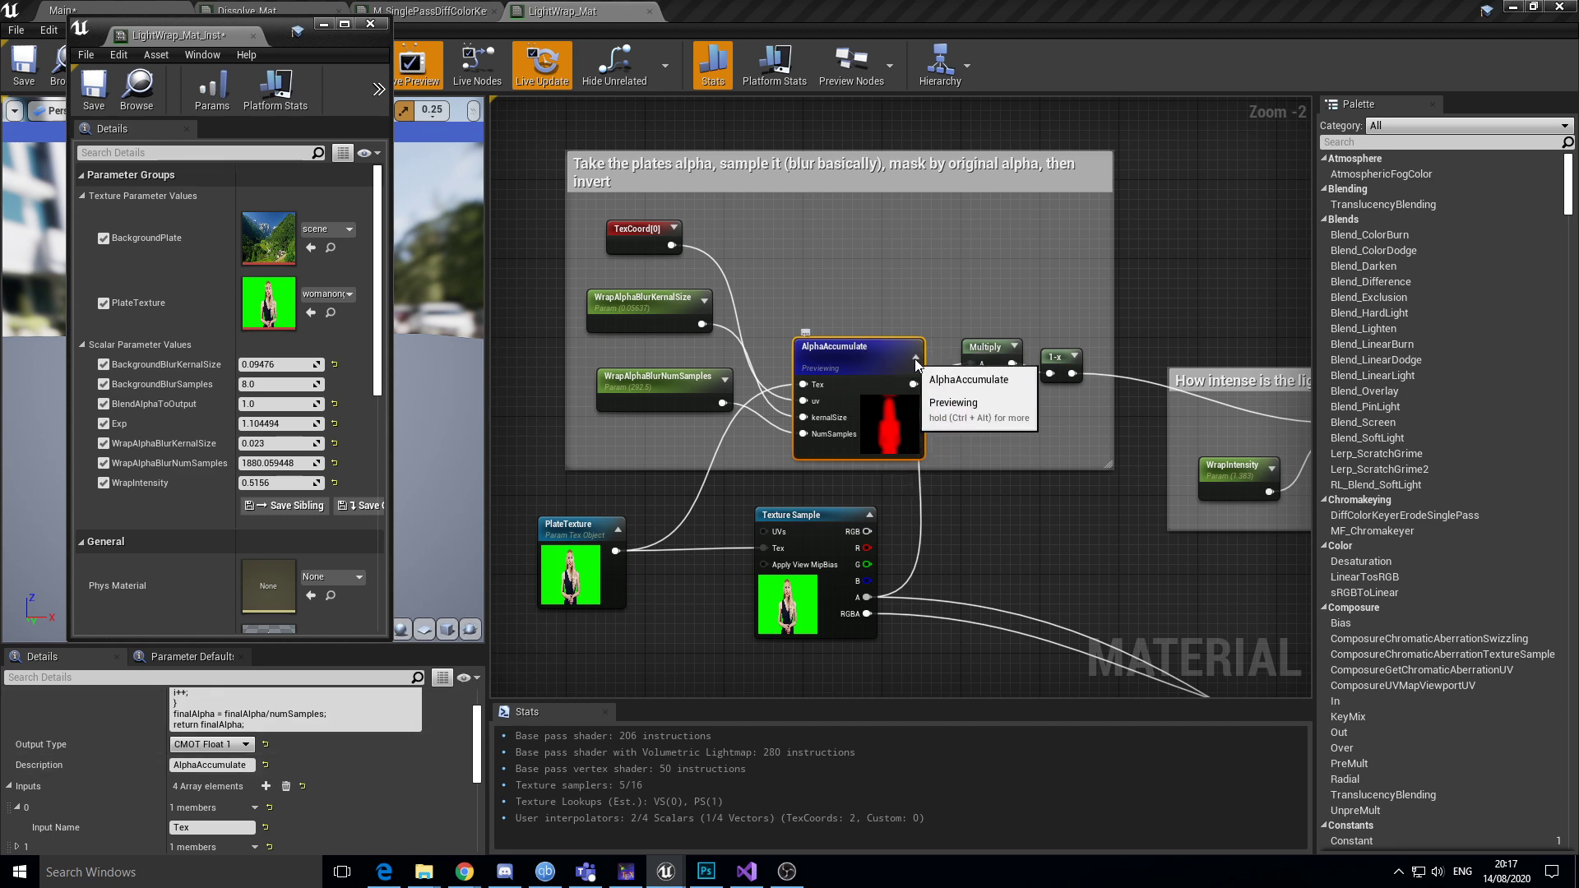
{"action": "right_click_drag", "start_coordinate": [1245, 497], "coordinate": [1067, 481]}
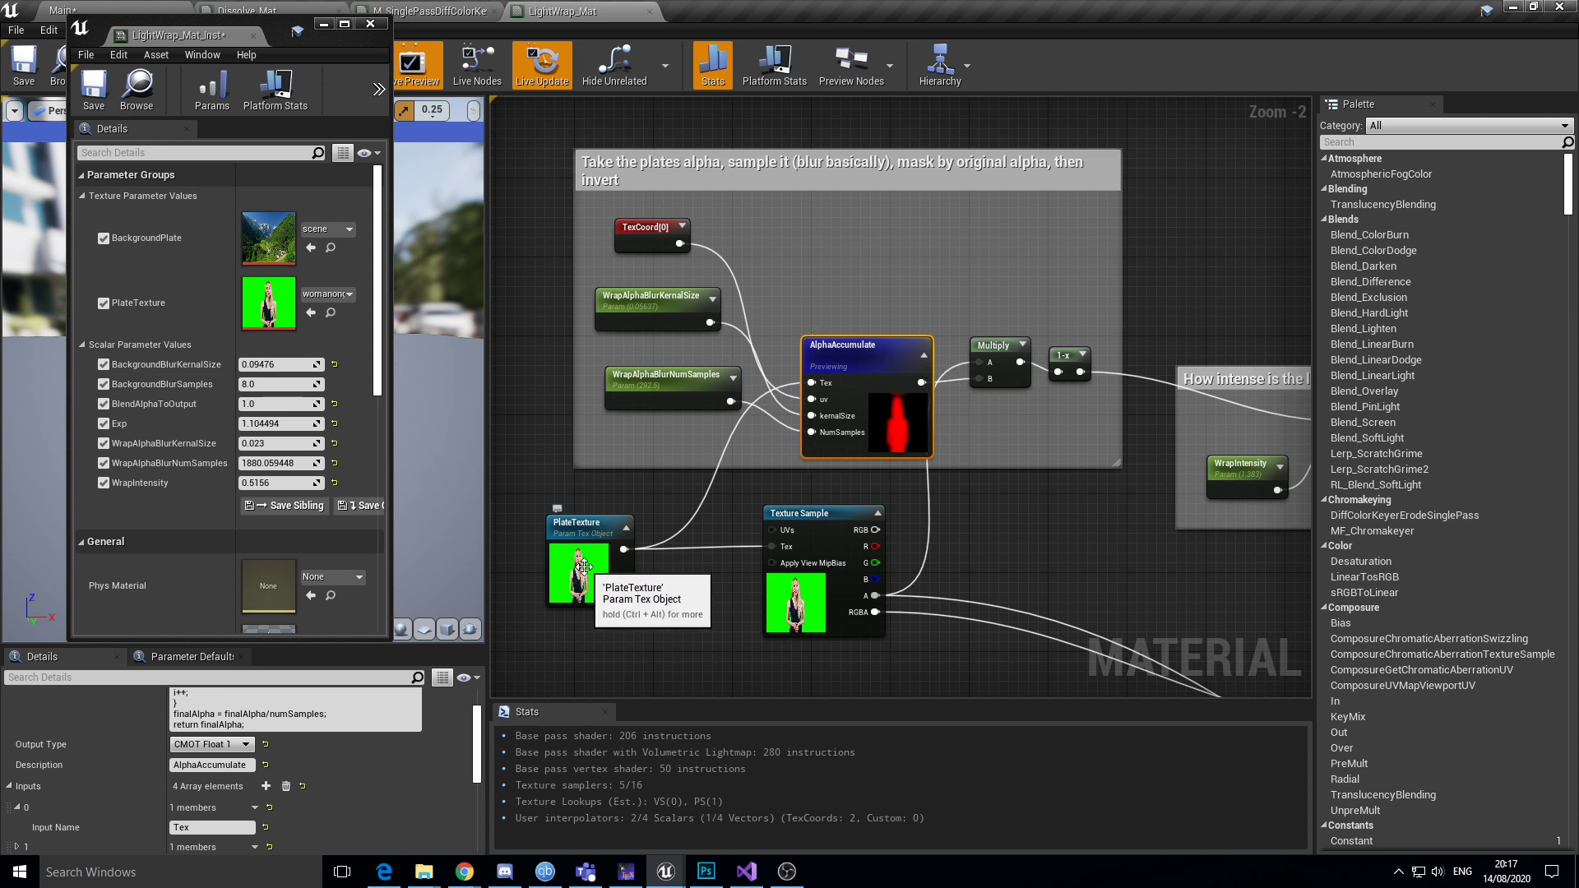
{"action": "right_click_drag", "start_coordinate": [1032, 533], "coordinate": [758, 307]}
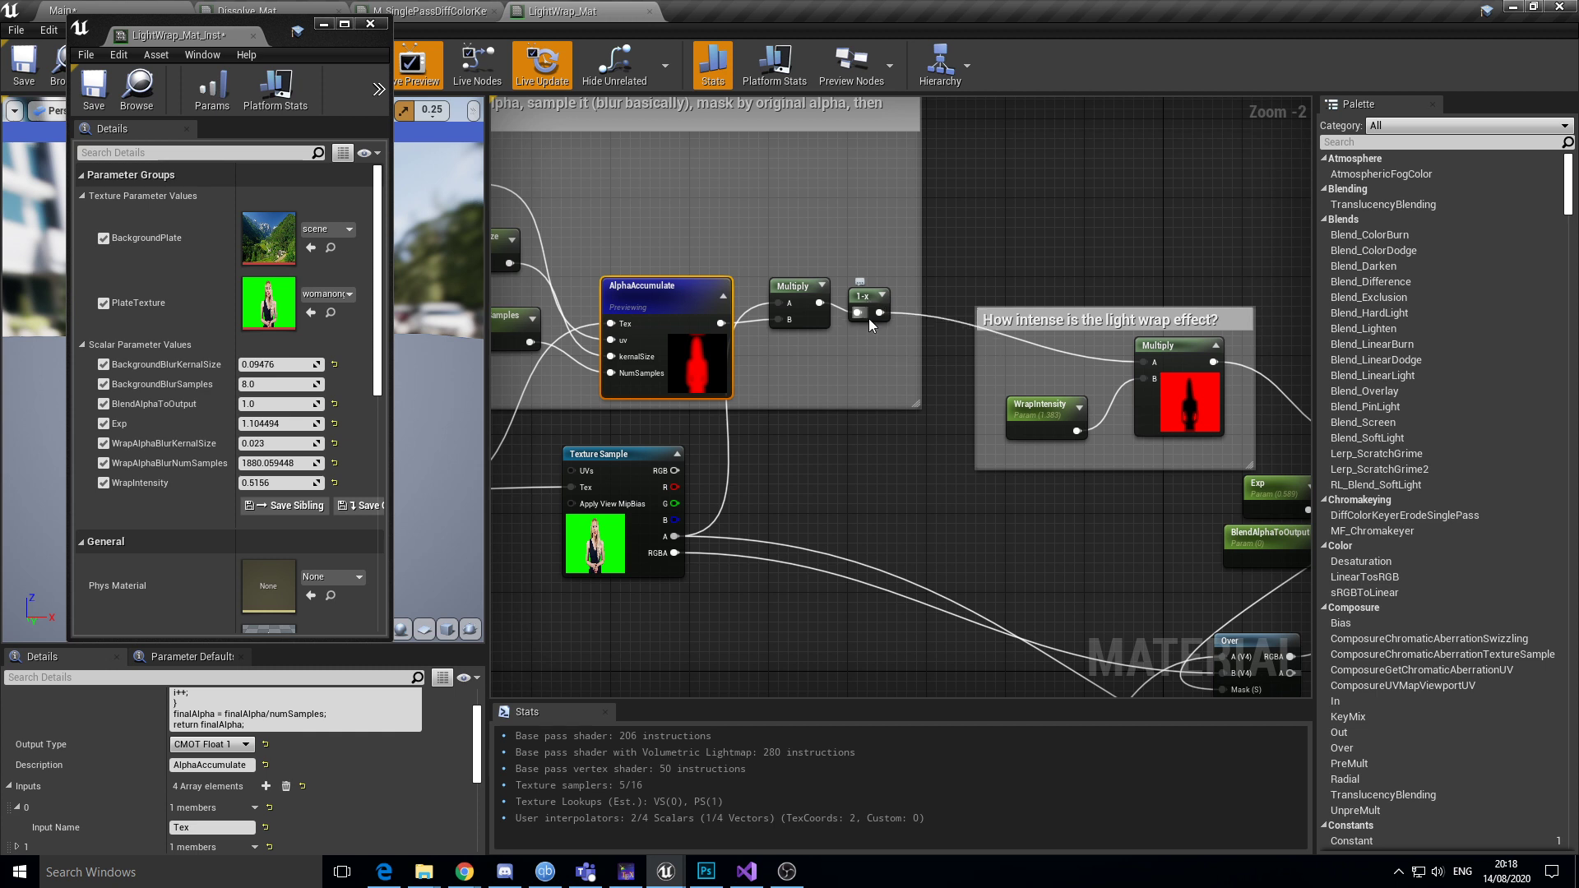
Pan past the Power, Lerp and Over nodes to the 'Blur the background texture' section
{"action": "right_click_drag", "start_coordinate": [965, 459], "coordinate": [596, 423]}
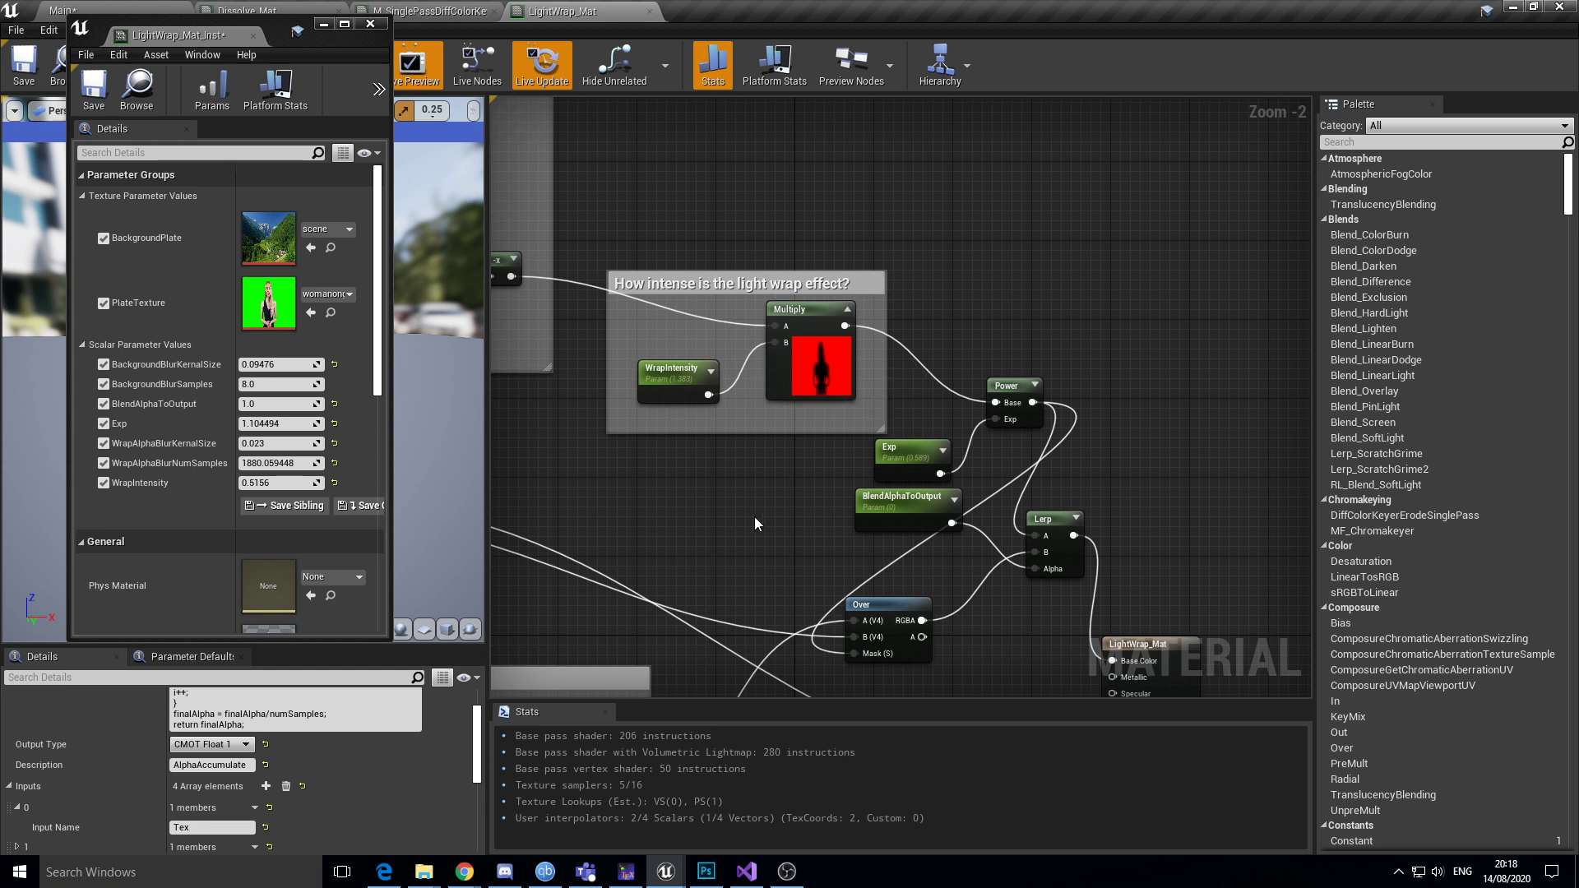
{"action": "right_click_drag", "start_coordinate": [757, 524], "coordinate": [685, 399]}
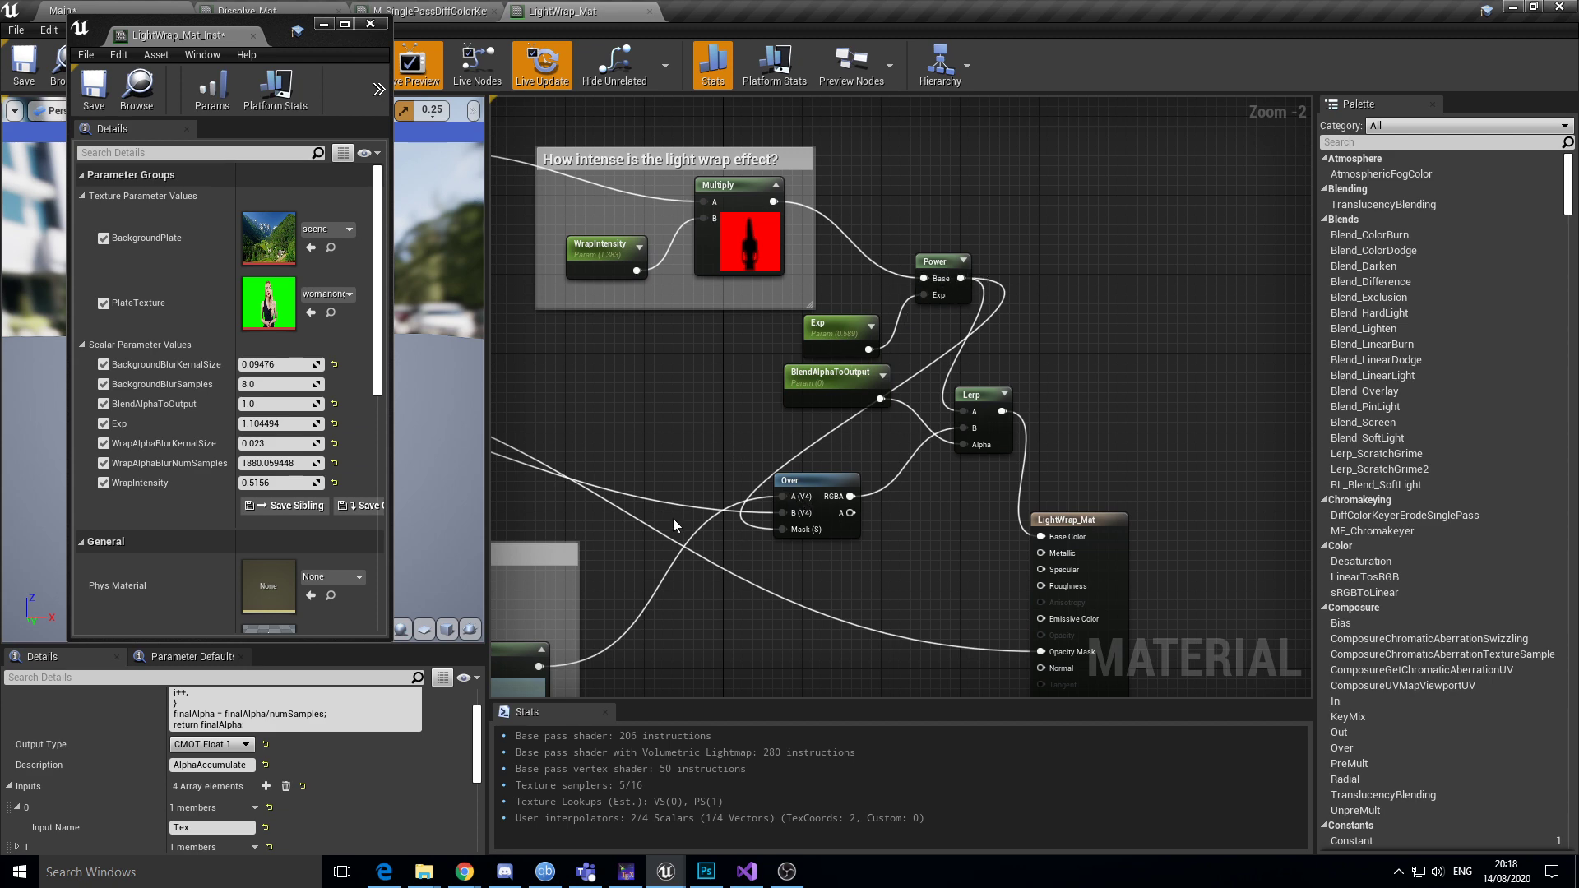
{"action": "right_click_drag", "start_coordinate": [673, 519], "coordinate": [846, 366]}
{"action": "right_click_drag", "start_coordinate": [583, 478], "coordinate": [717, 446]}
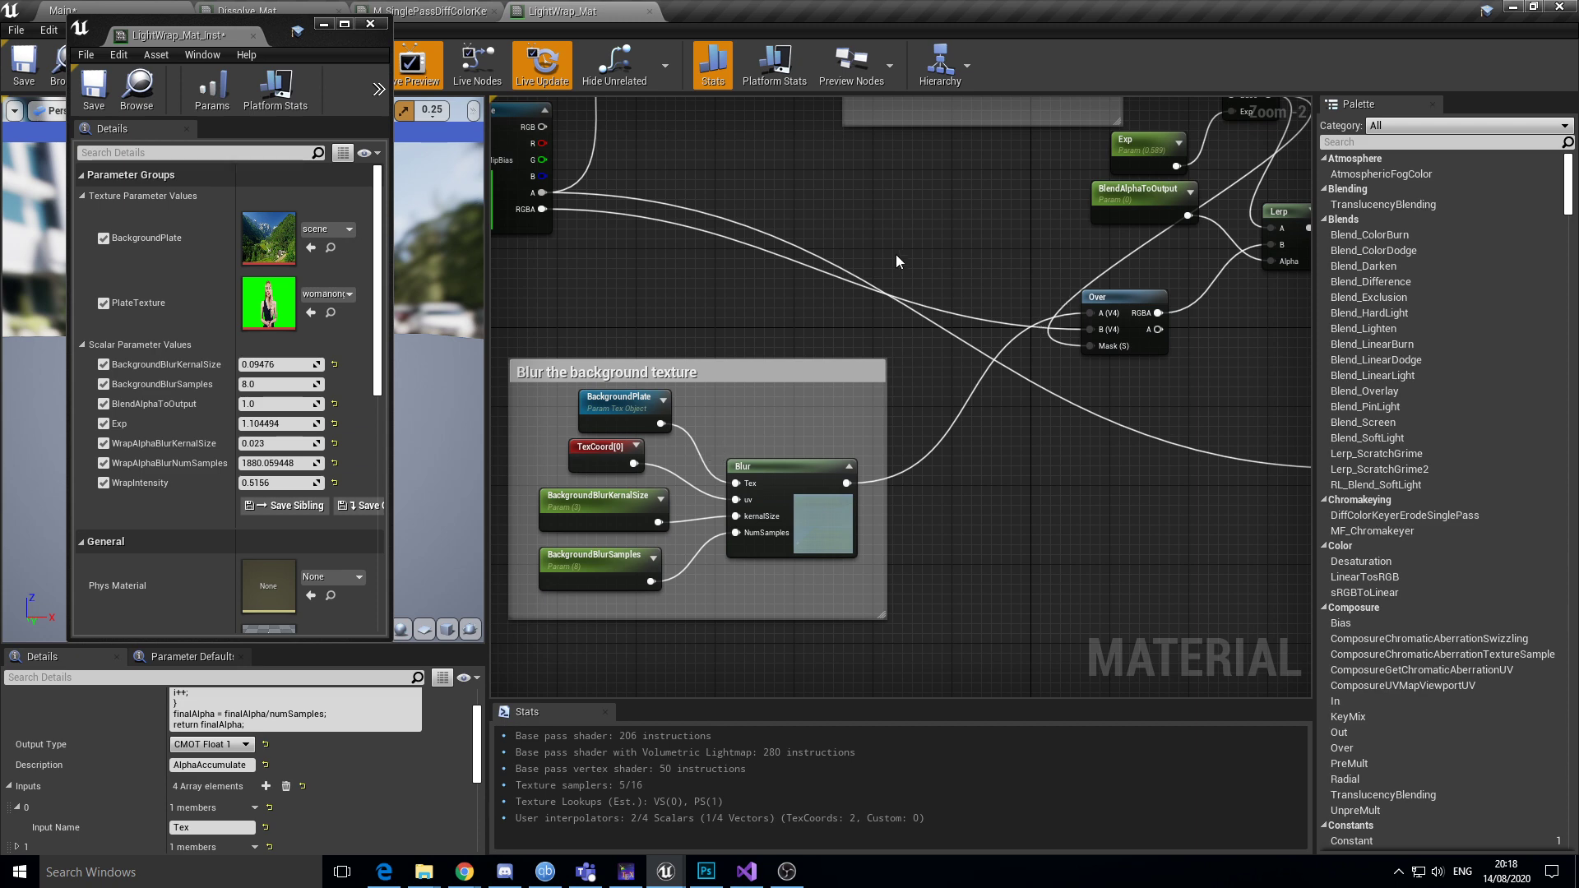
{"action": "right_click_drag", "start_coordinate": [896, 254], "coordinate": [917, 443]}
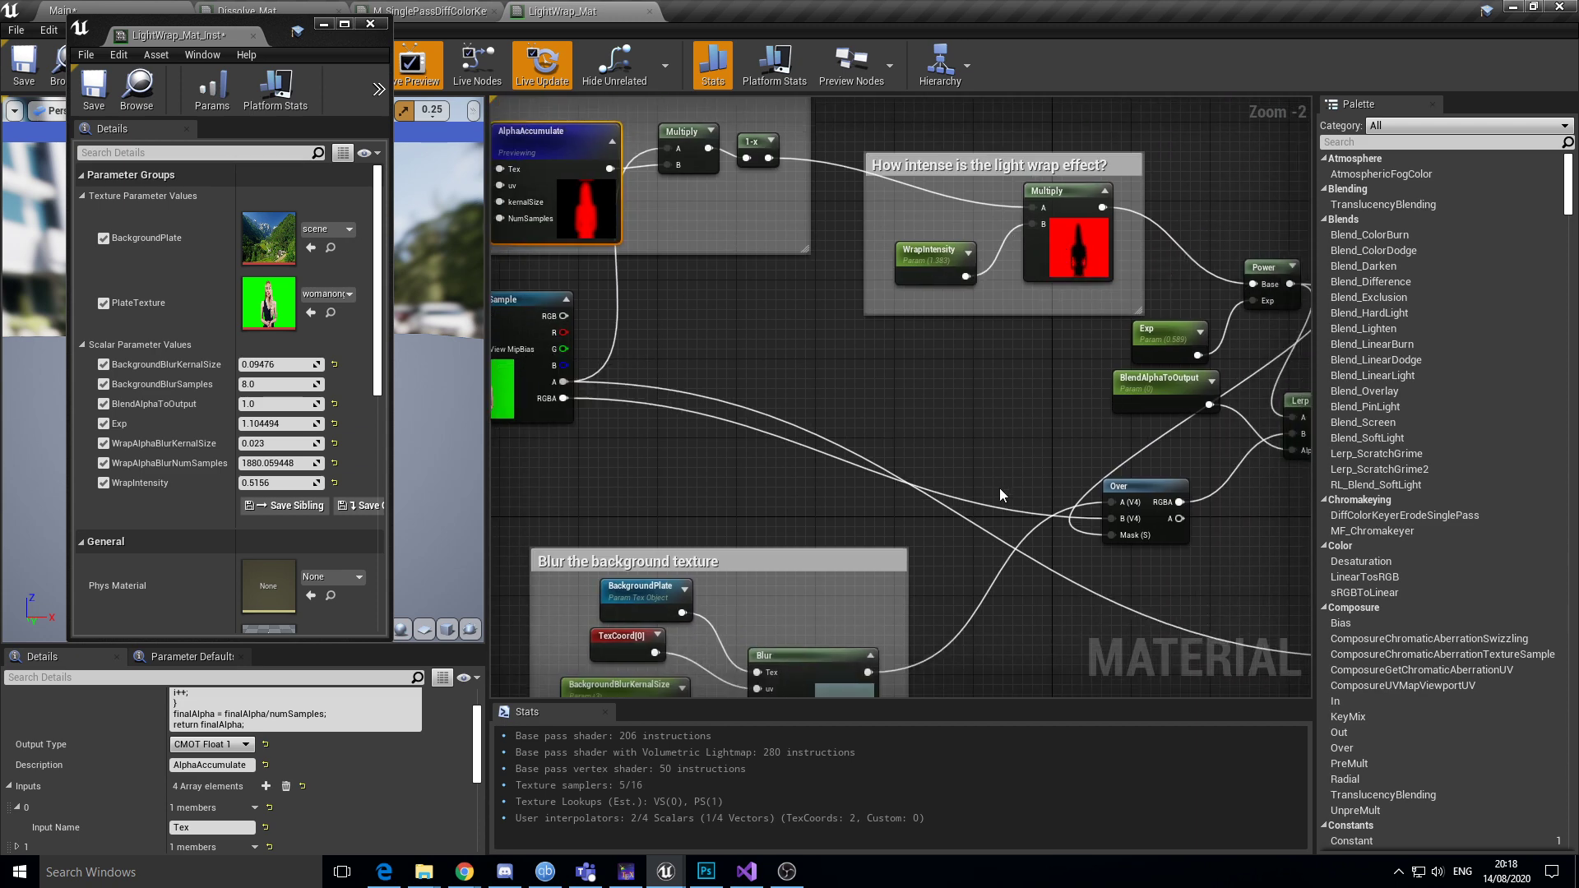
Select the Blur Custom node and scroll through its HLSL code
{"action": "right_click_drag", "start_coordinate": [999, 495], "coordinate": [930, 348]}
{"action": "right_click_drag", "start_coordinate": [793, 470], "coordinate": [967, 348]}
{"action": "left_click", "coordinate": [927, 443]}
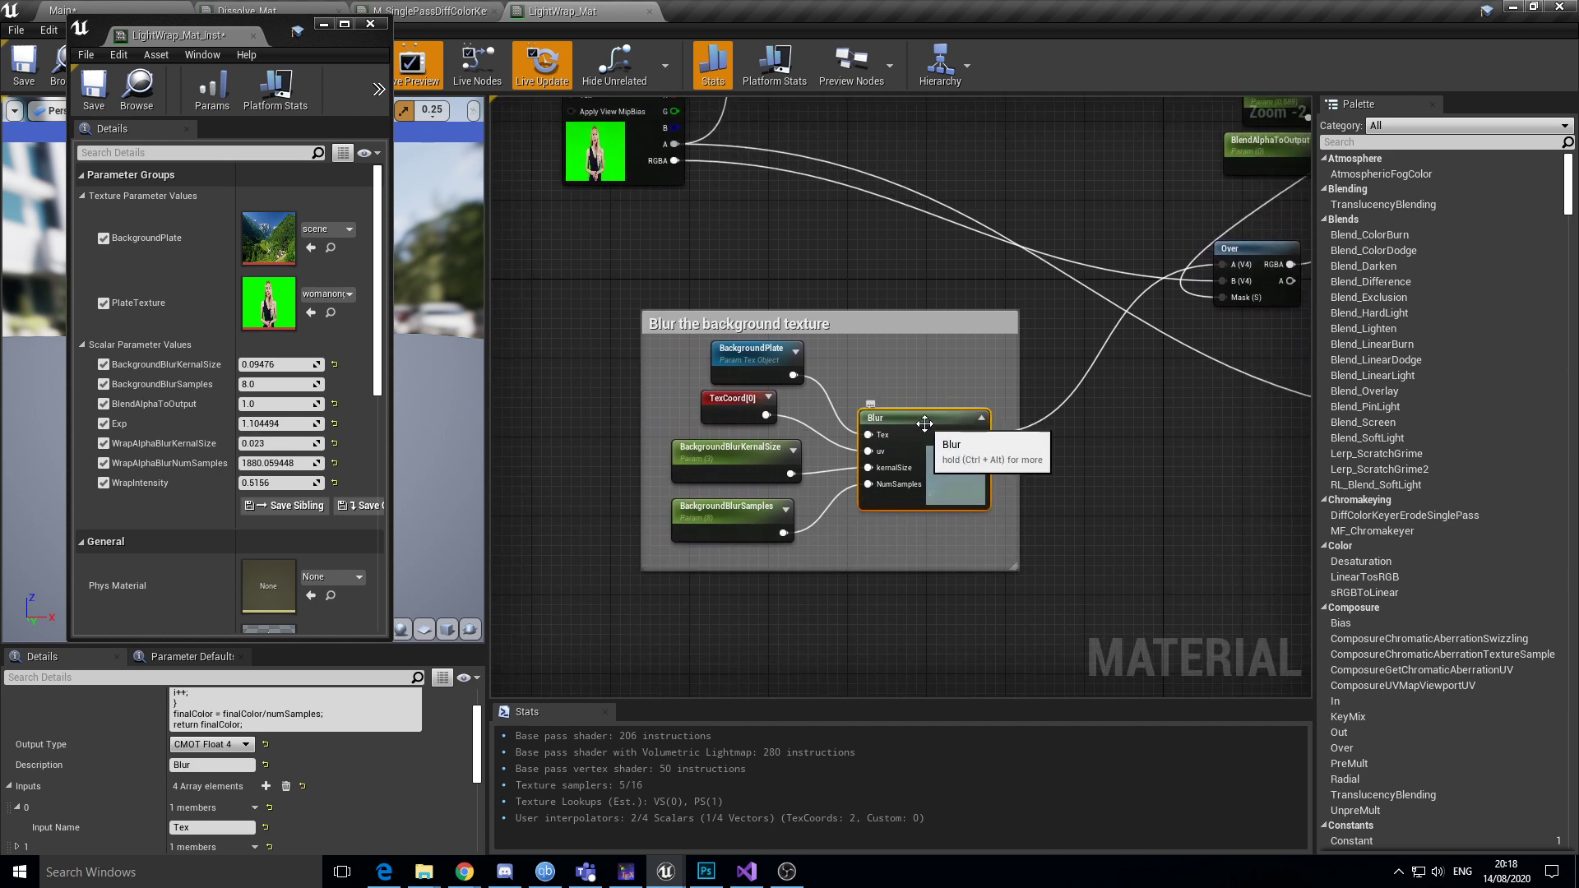
{"action": "scroll", "coordinate": [451, 772], "scroll_direction": "up", "scroll_amount": 3}
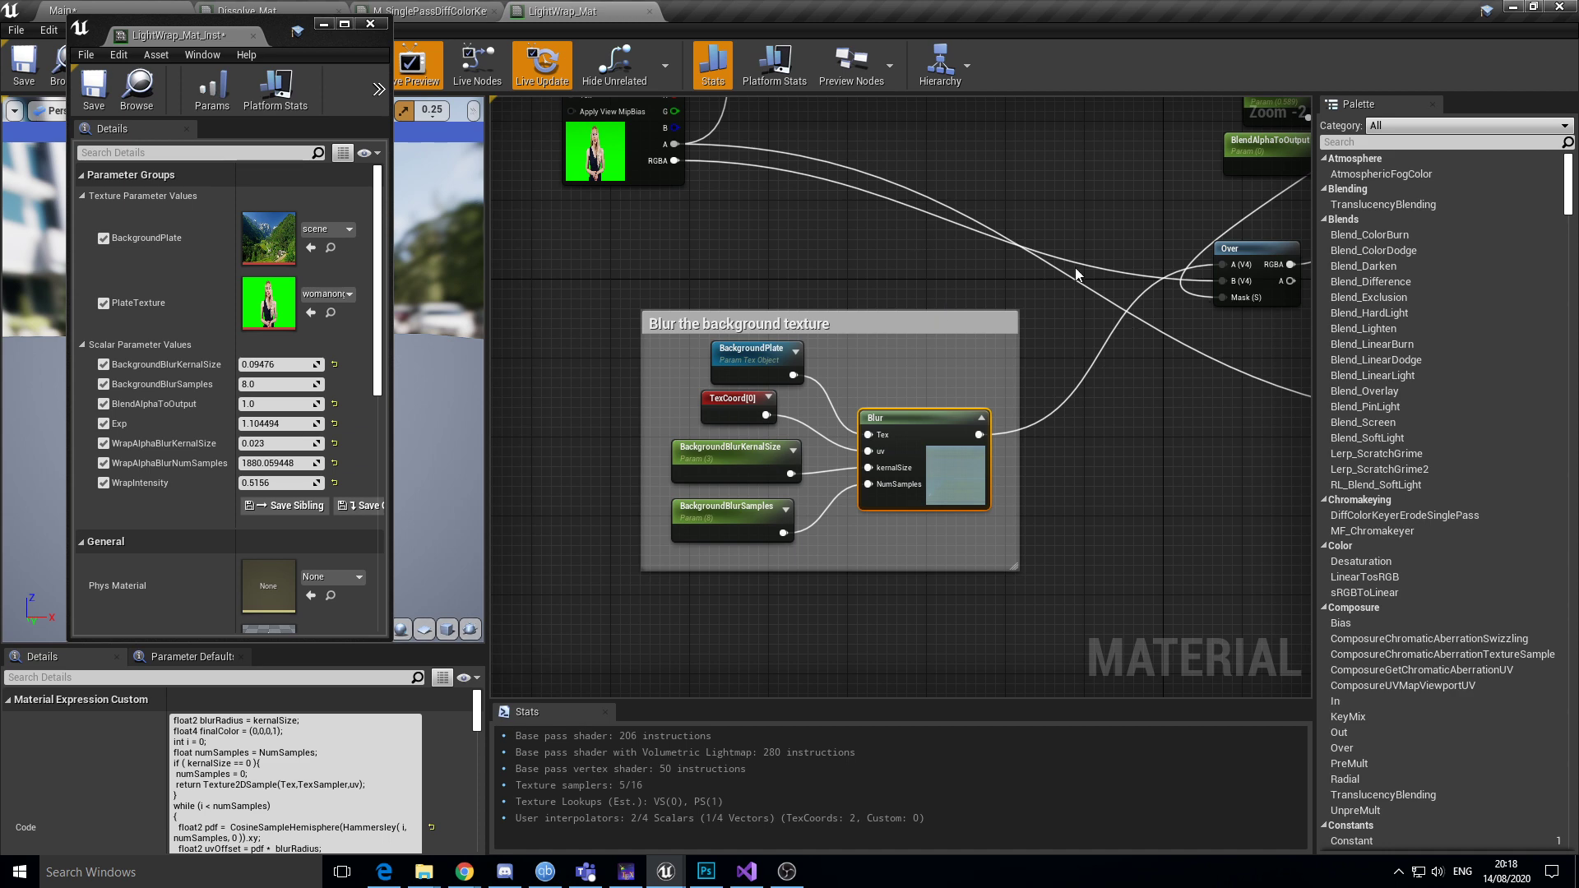
Pan to the LightWrap_Mat result node and inspect the Base Color input's link options
{"action": "right_click_drag", "start_coordinate": [1175, 434], "coordinate": [630, 380]}
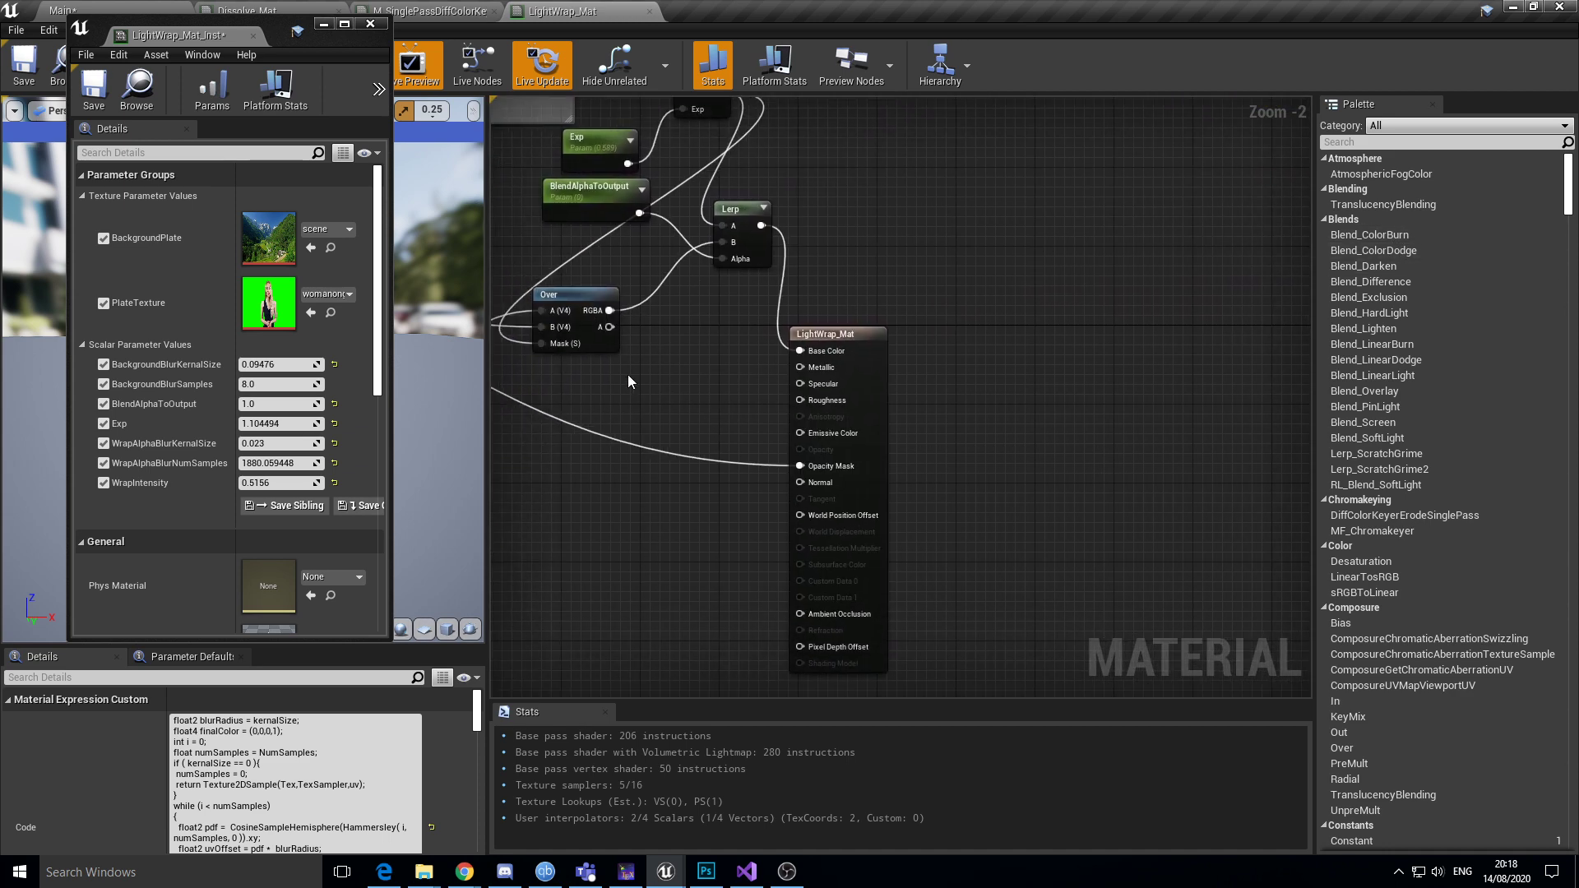
{"action": "right_click", "coordinate": [824, 354]}
{"action": "right_click", "coordinate": [823, 353]}
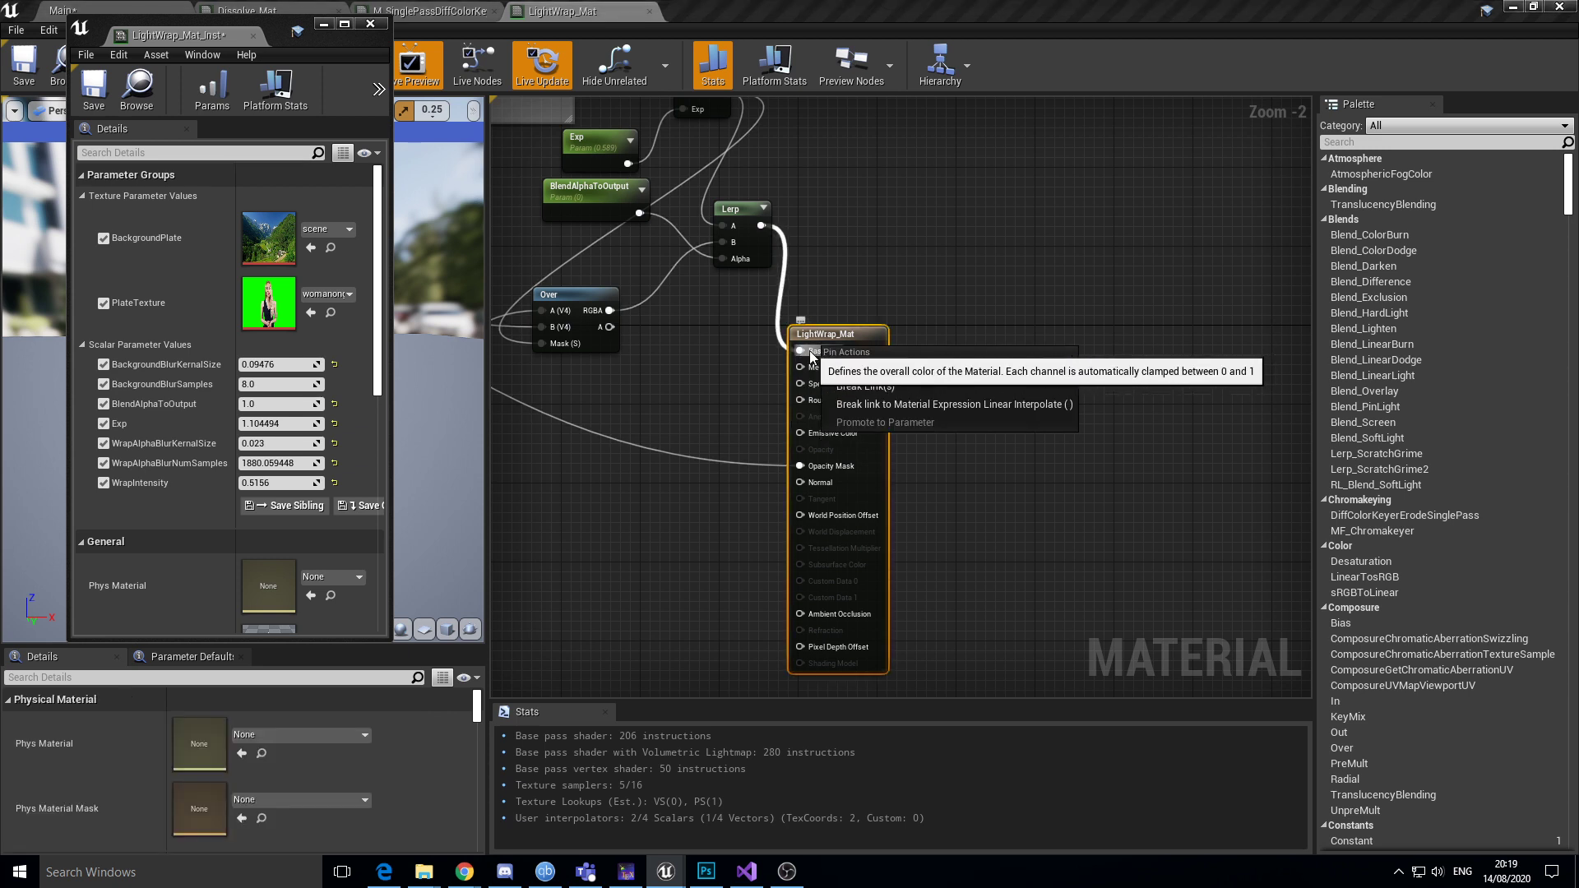
{"action": "scroll", "coordinate": [882, 329], "scroll_direction": "up", "scroll_amount": 1}
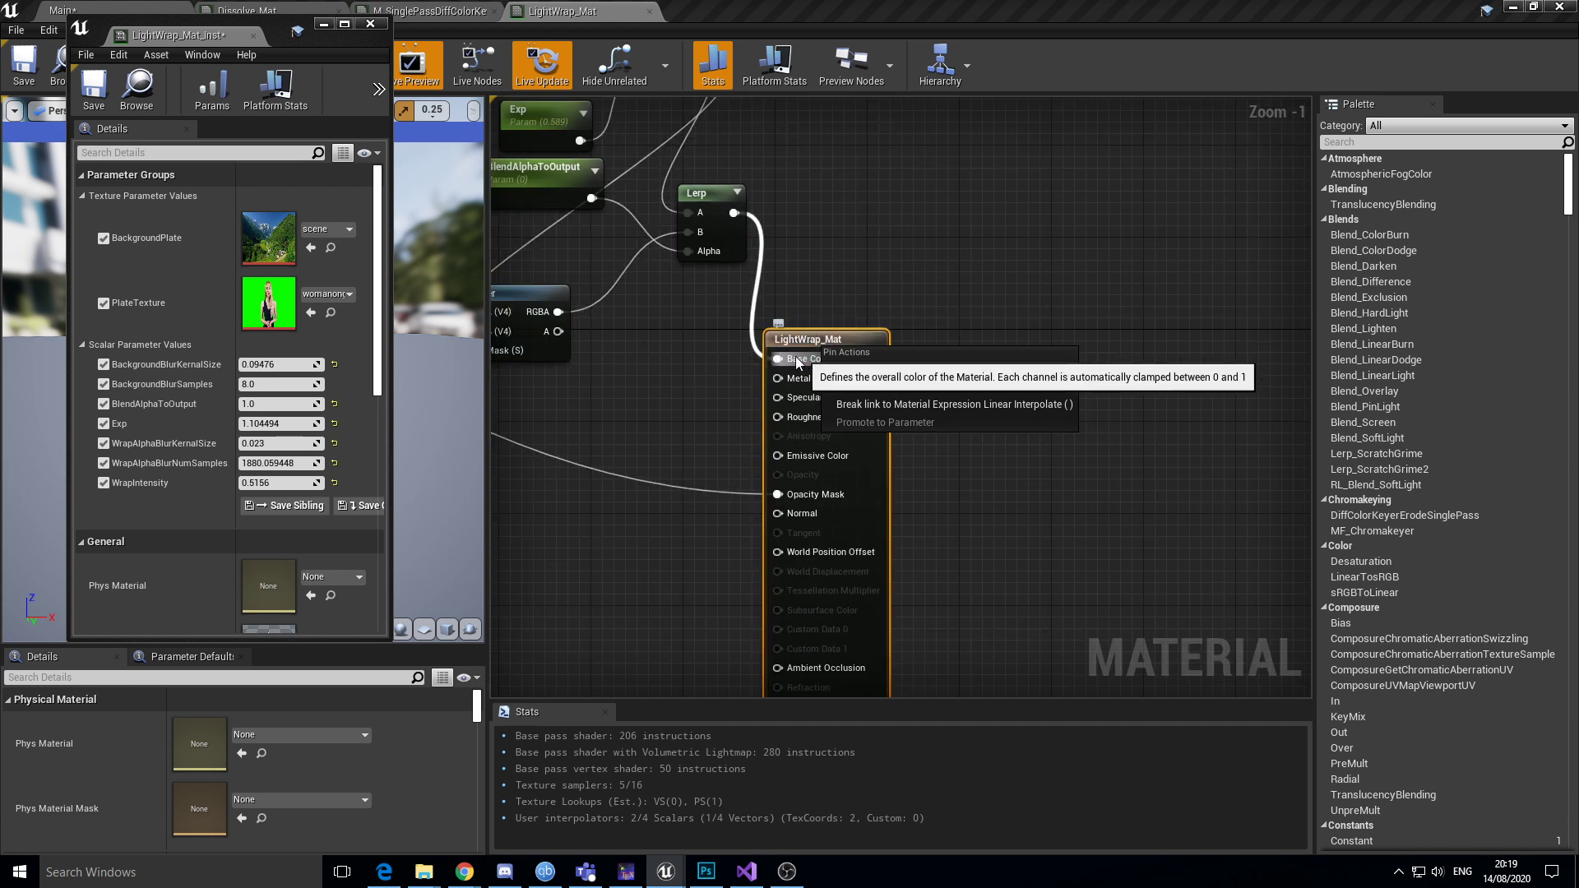
{"action": "right_click_drag", "start_coordinate": [803, 363], "coordinate": [938, 420]}
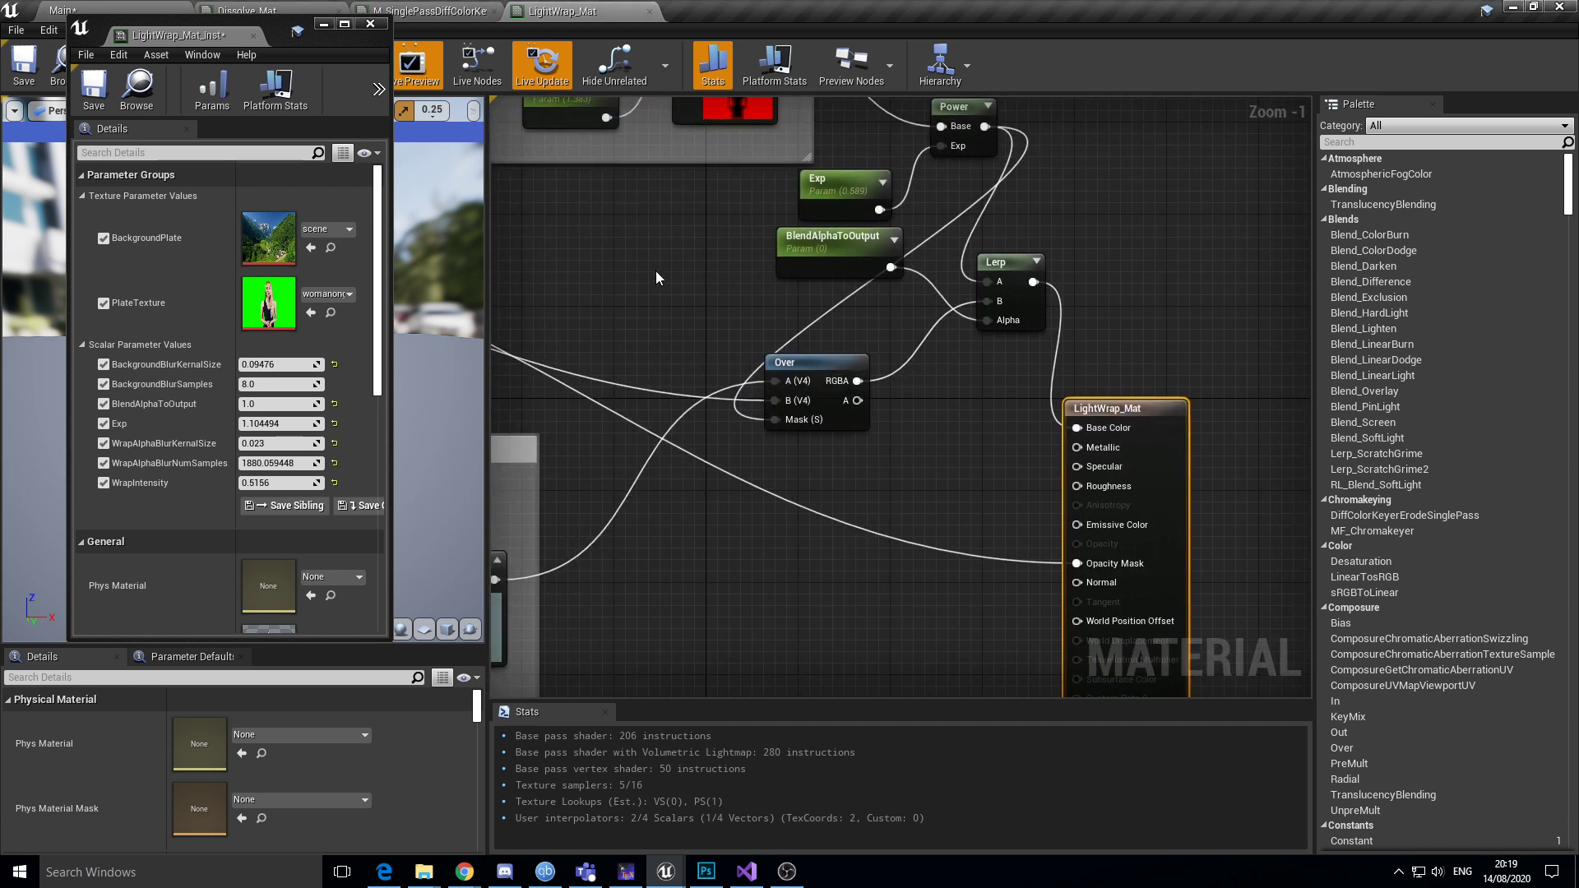
Select AlphaAccumulate and survey the surrounding blend and light-wrap nodes
{"action": "right_click_drag", "start_coordinate": [942, 356], "coordinate": [1098, 423]}
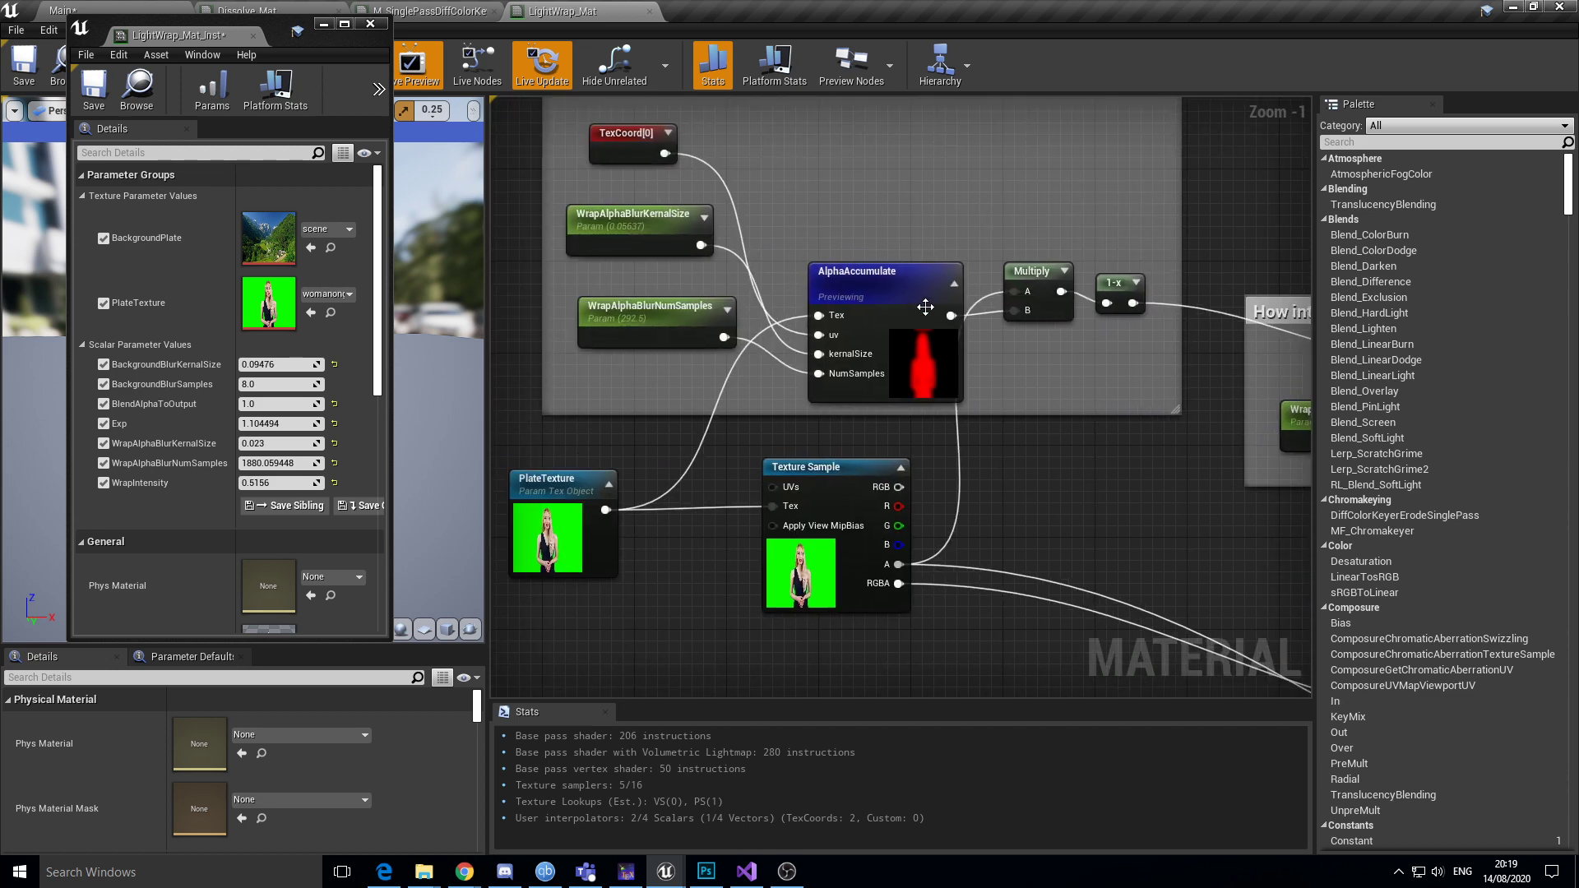
{"action": "left_click", "coordinate": [924, 310]}
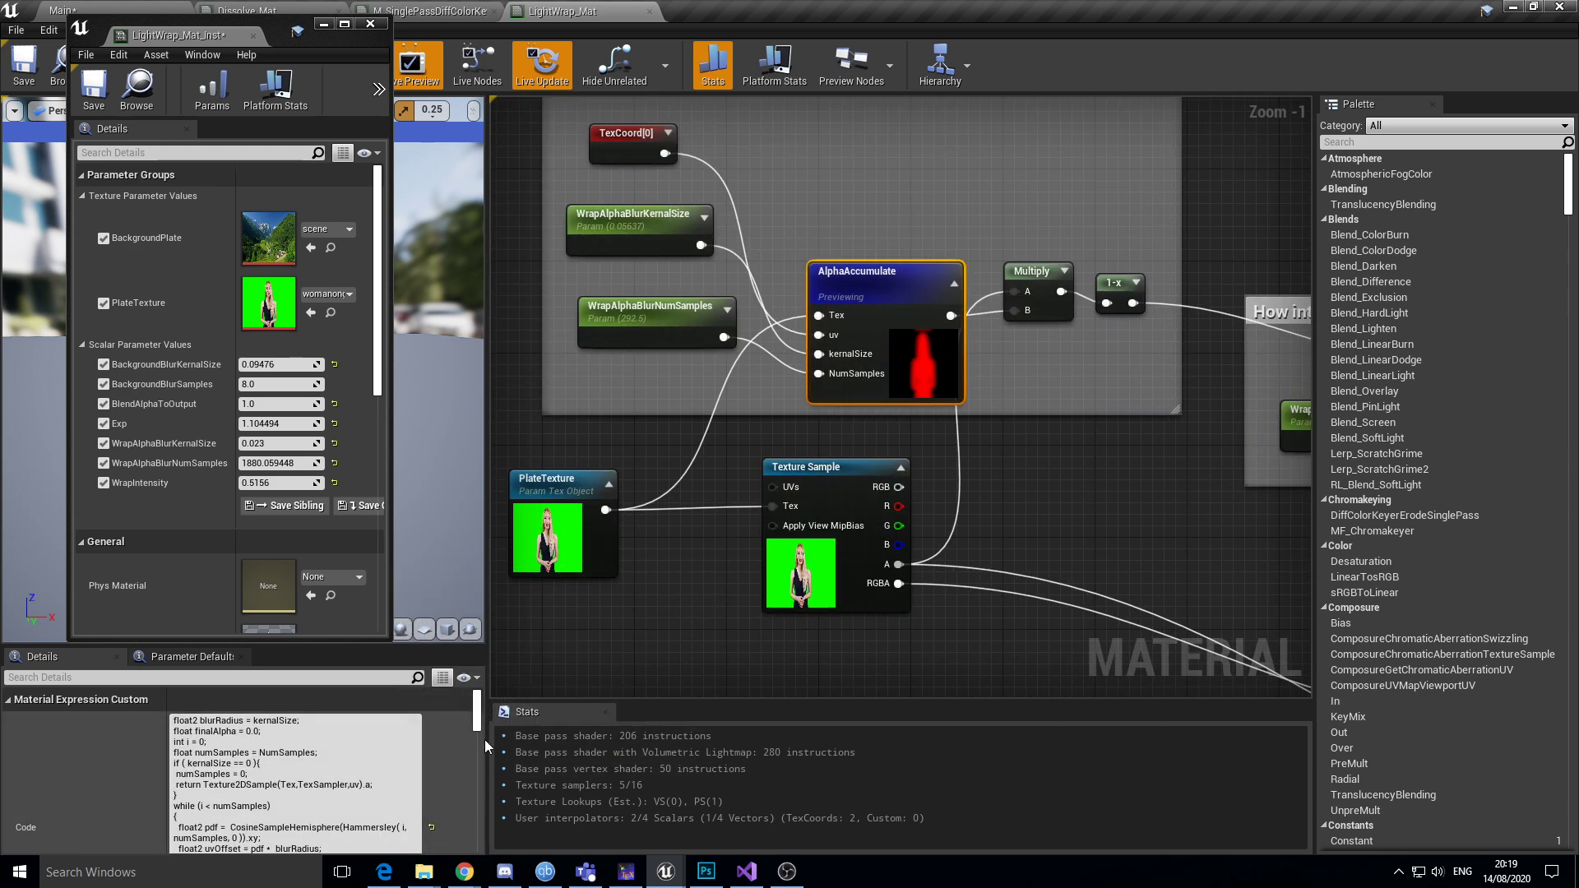
{"action": "right_click_drag", "start_coordinate": [1287, 531], "coordinate": [500, 348]}
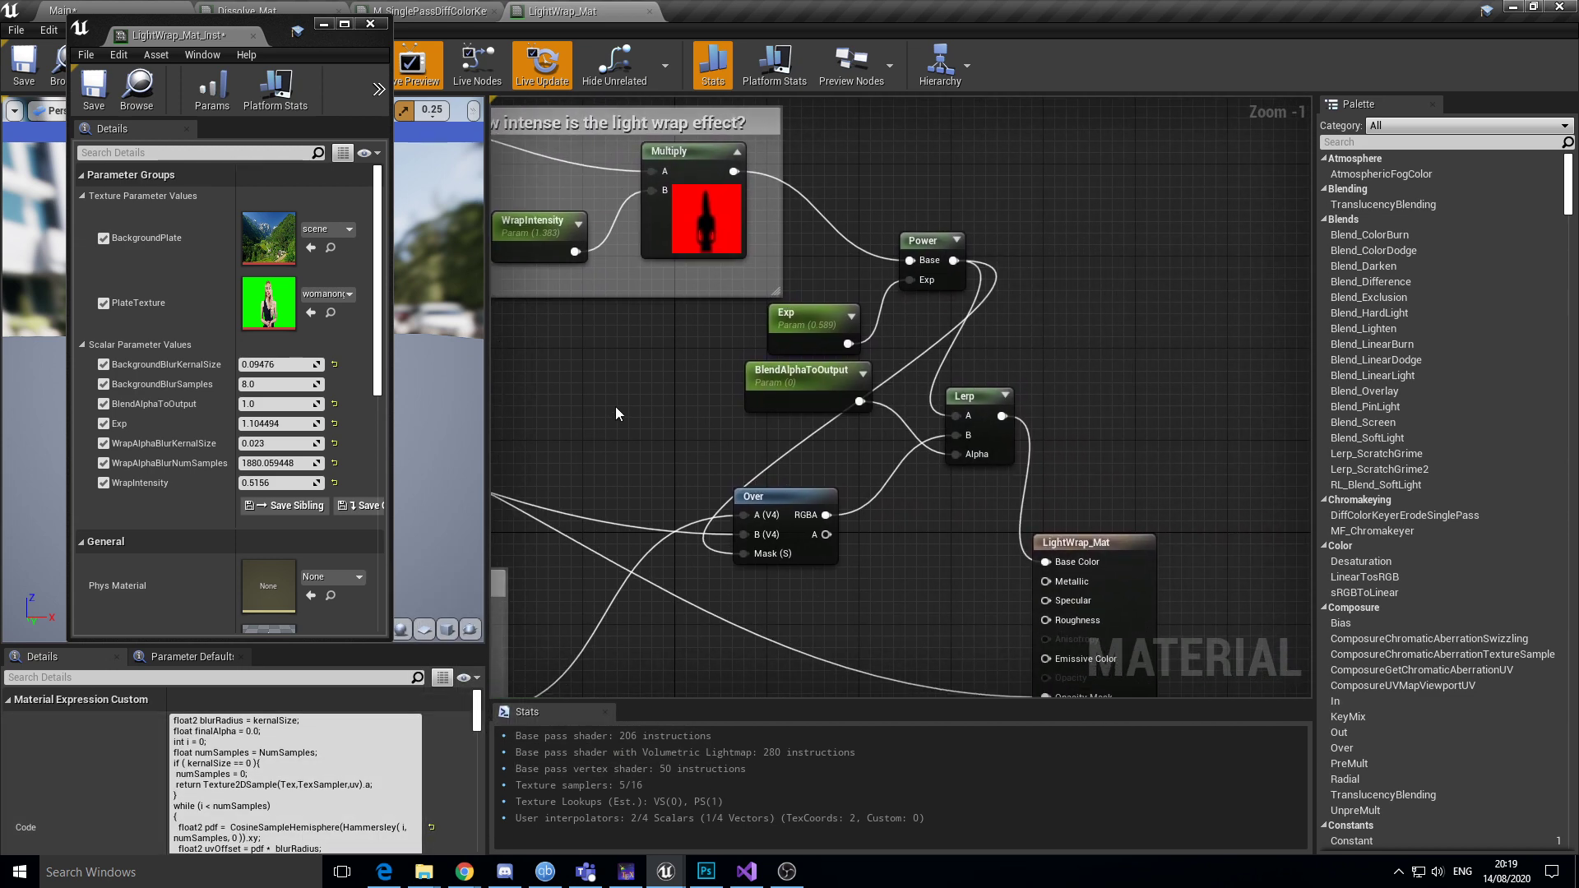
{"action": "right_click_drag", "start_coordinate": [615, 407], "coordinate": [760, 348]}
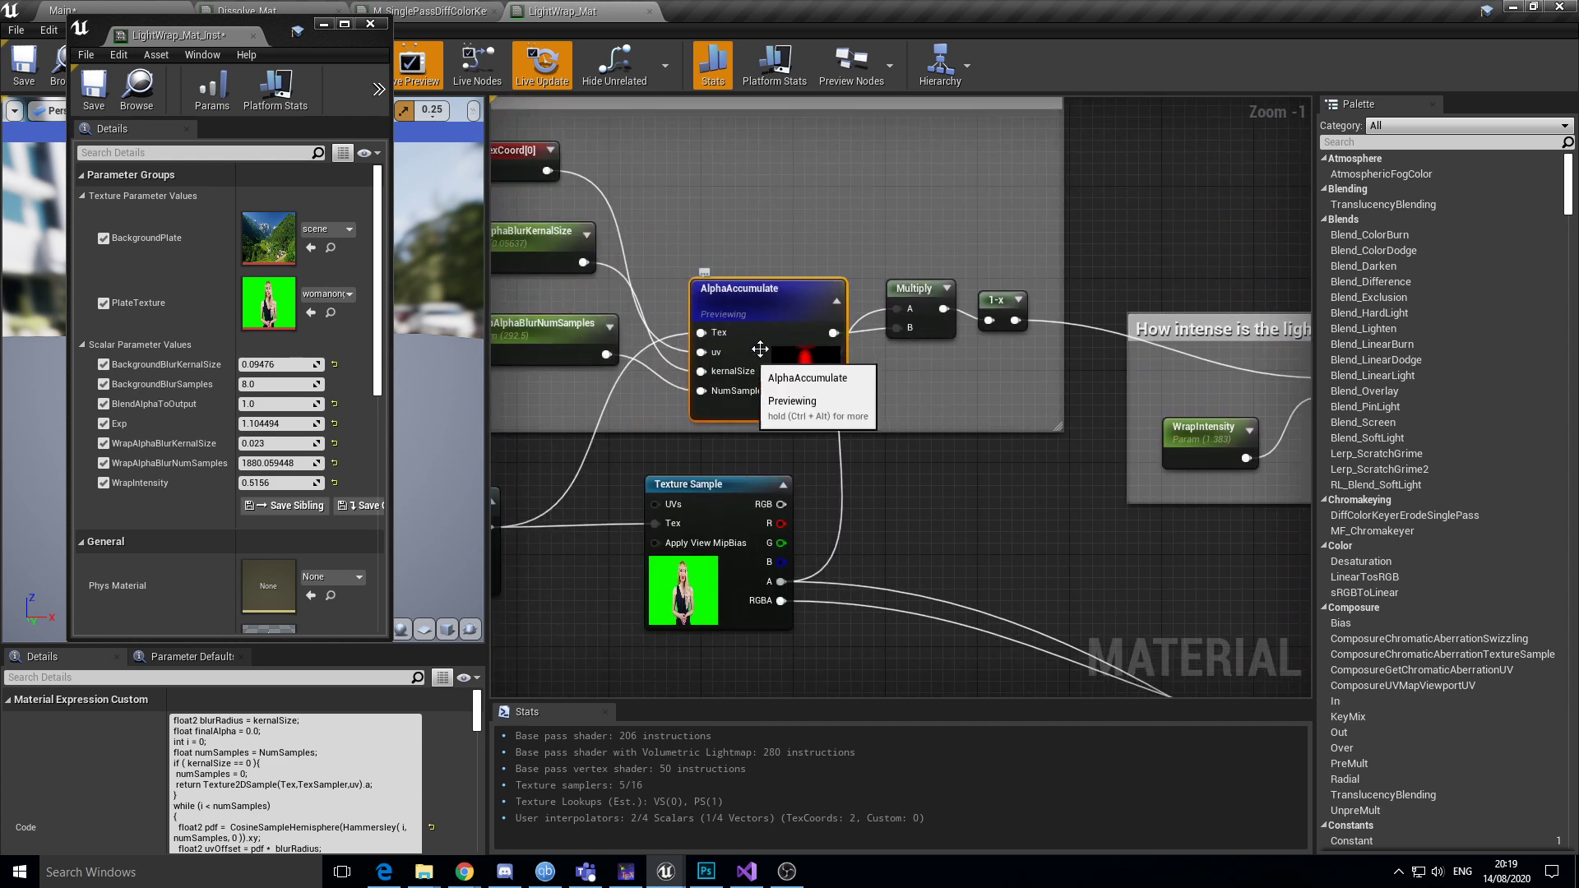
{"action": "right_click_drag", "start_coordinate": [1118, 585], "coordinate": [588, 376]}
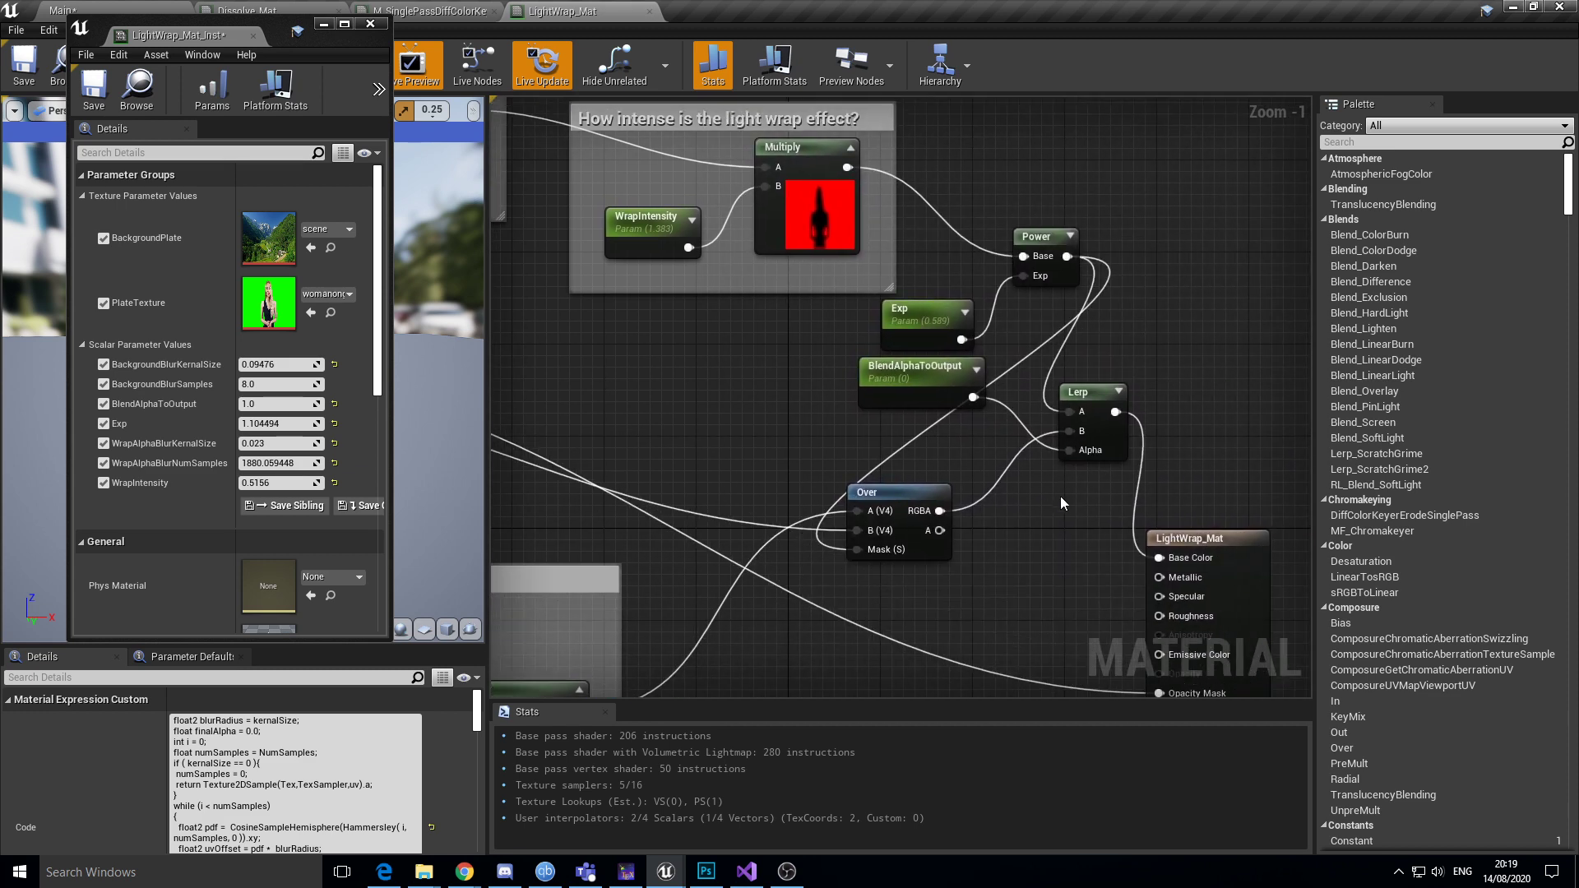
{"action": "right_click_drag", "start_coordinate": [1061, 503], "coordinate": [1308, 683]}
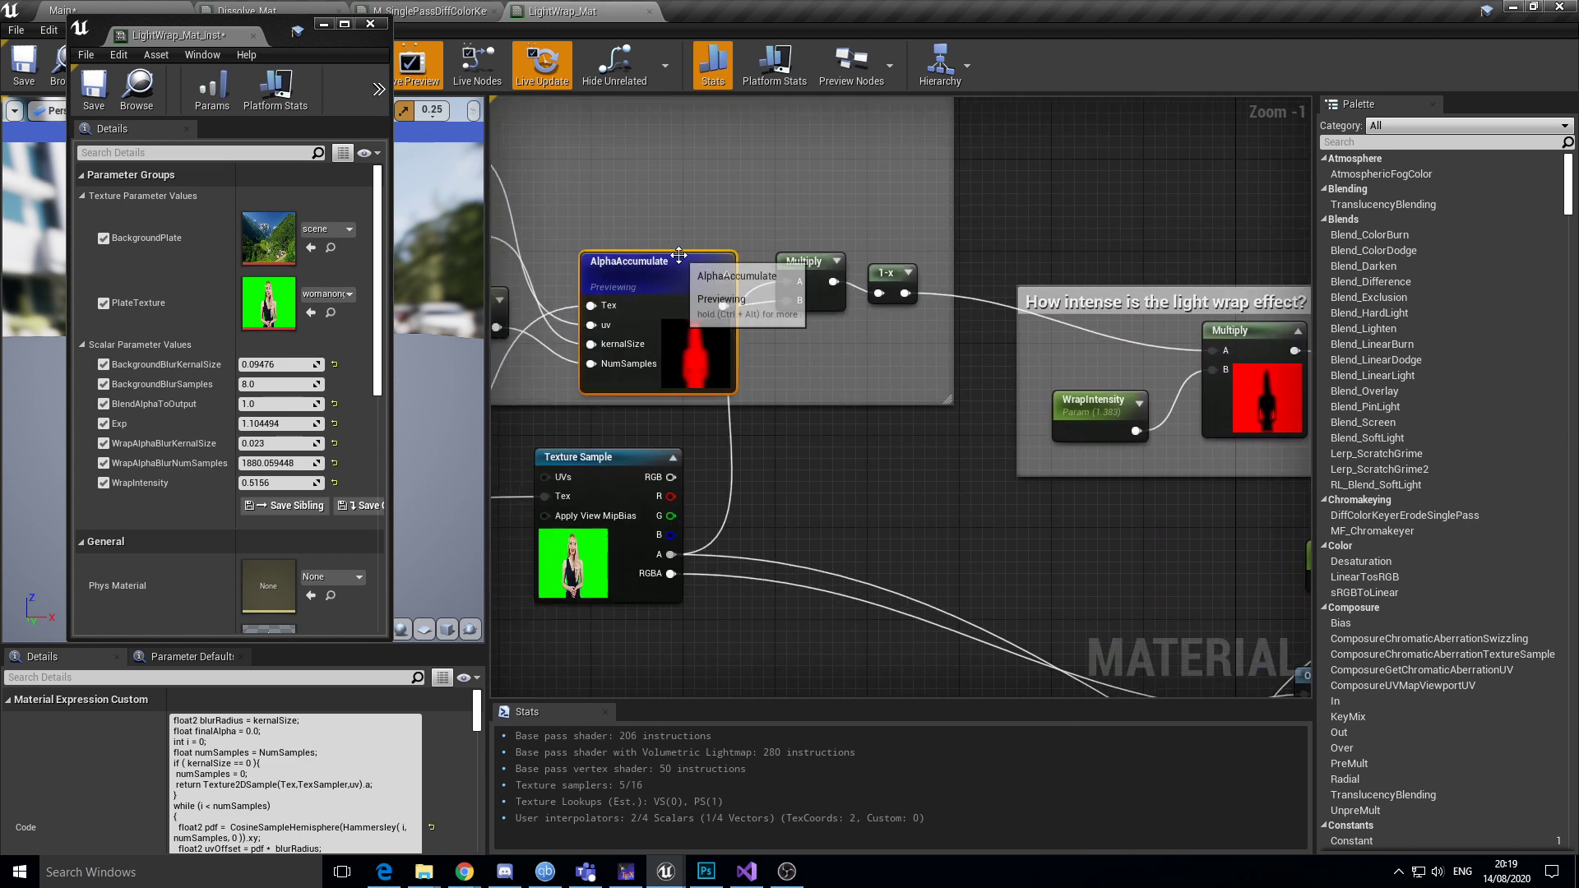
Stop previewing AlphaAccumulate and pan over to the LightWrap_Mat output node
{"action": "right_click", "coordinate": [678, 254]}
{"action": "left_click", "coordinate": [706, 260]}
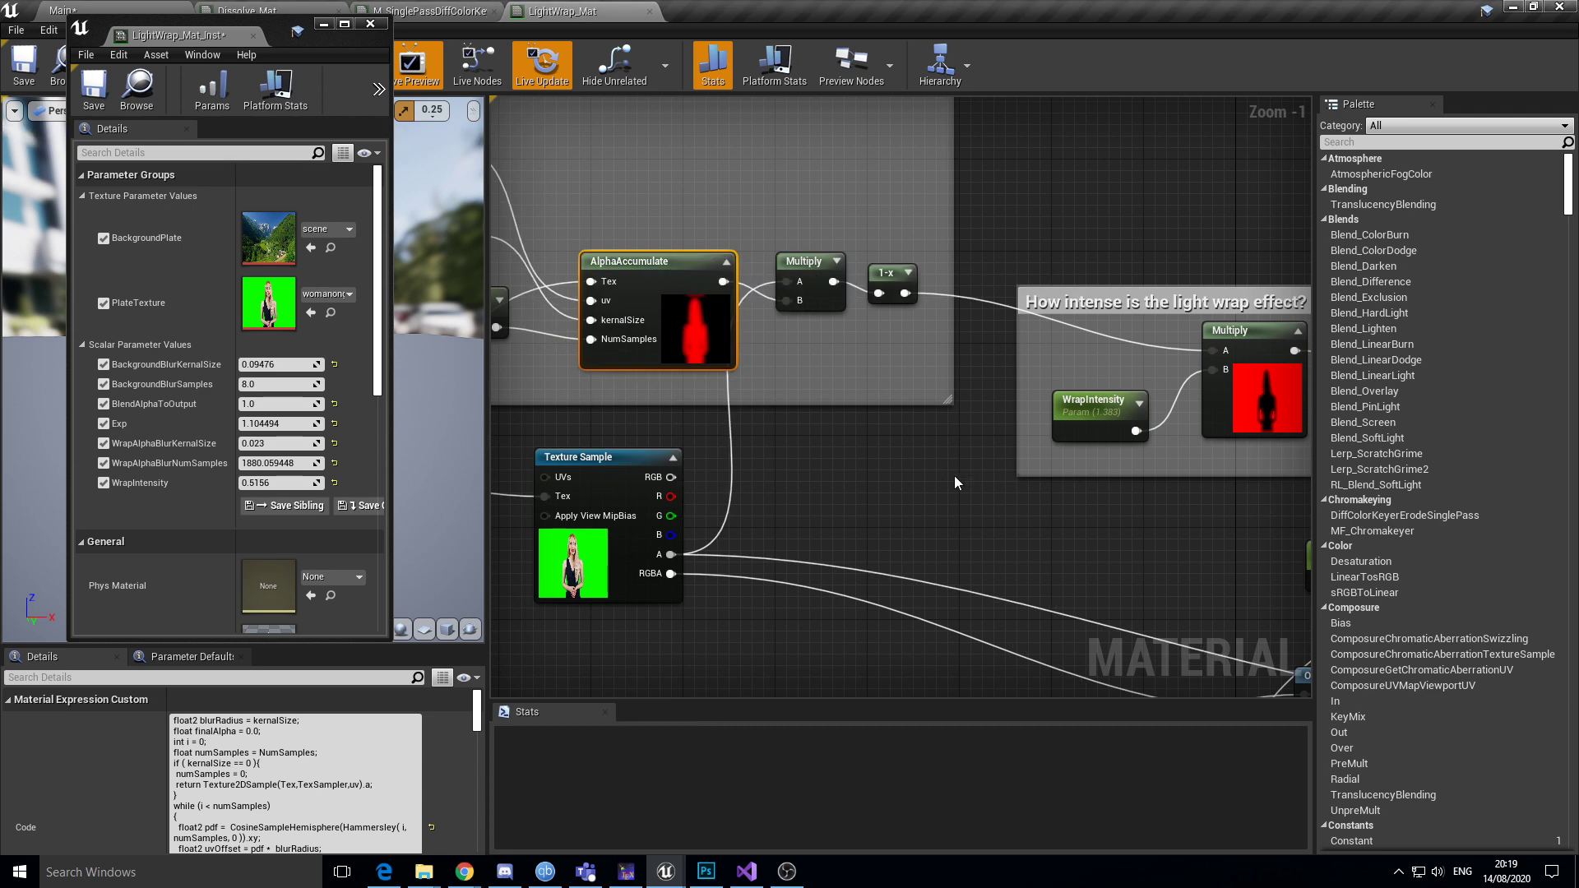
{"action": "right_click_drag", "start_coordinate": [954, 481], "coordinate": [778, 365]}
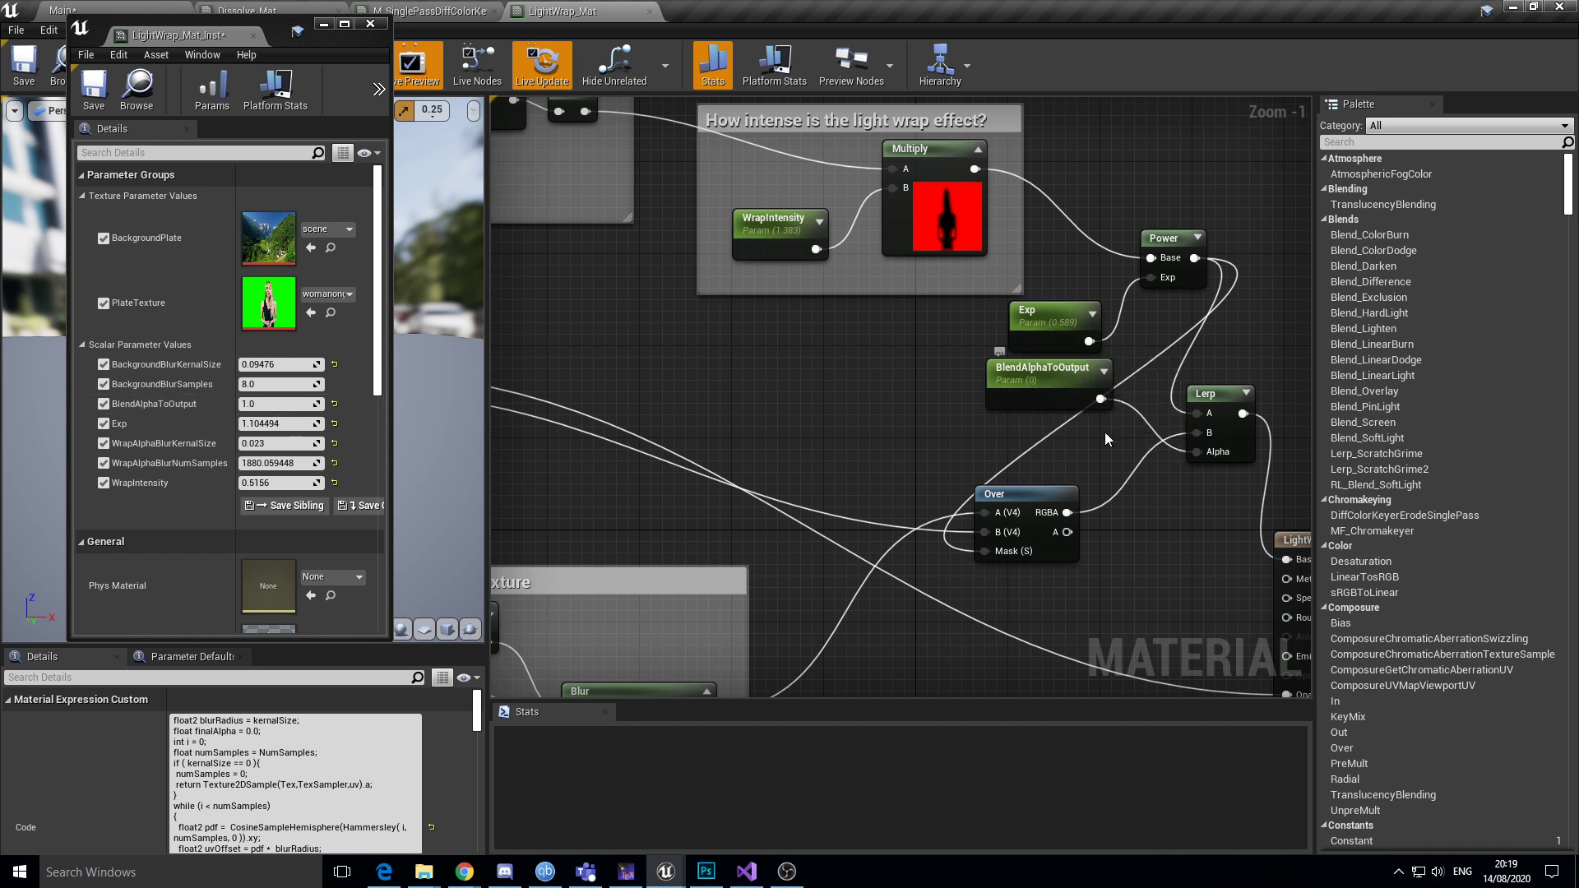
{"action": "right_click_drag", "start_coordinate": [1030, 395], "coordinate": [846, 407]}
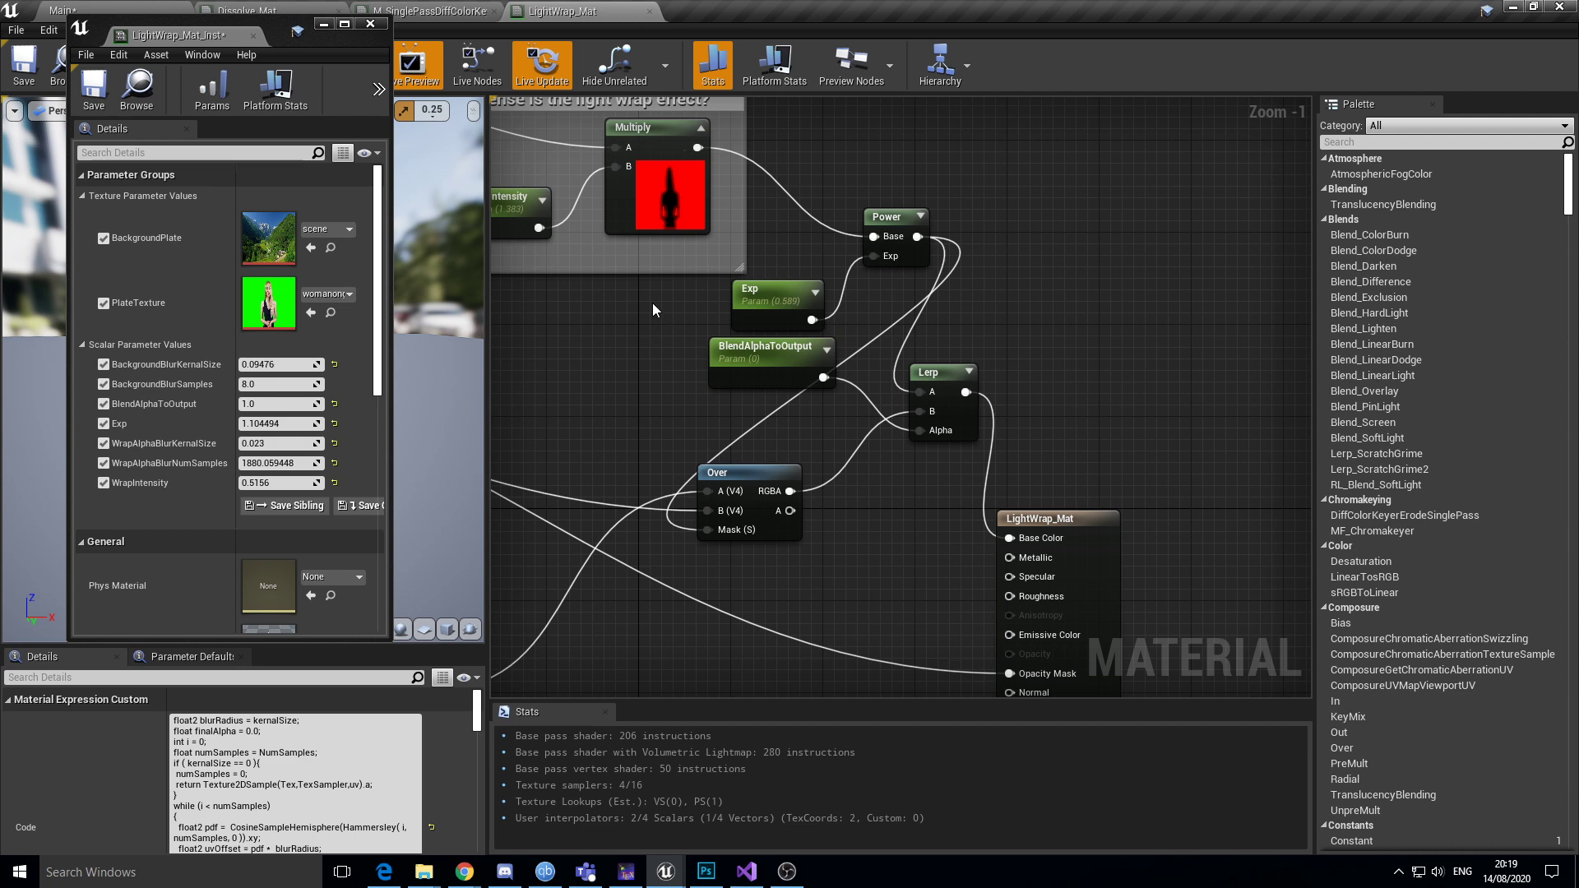
Switch to the Main tab to see the presenter over the valley plate
{"action": "left_click", "coordinate": [112, 9]}
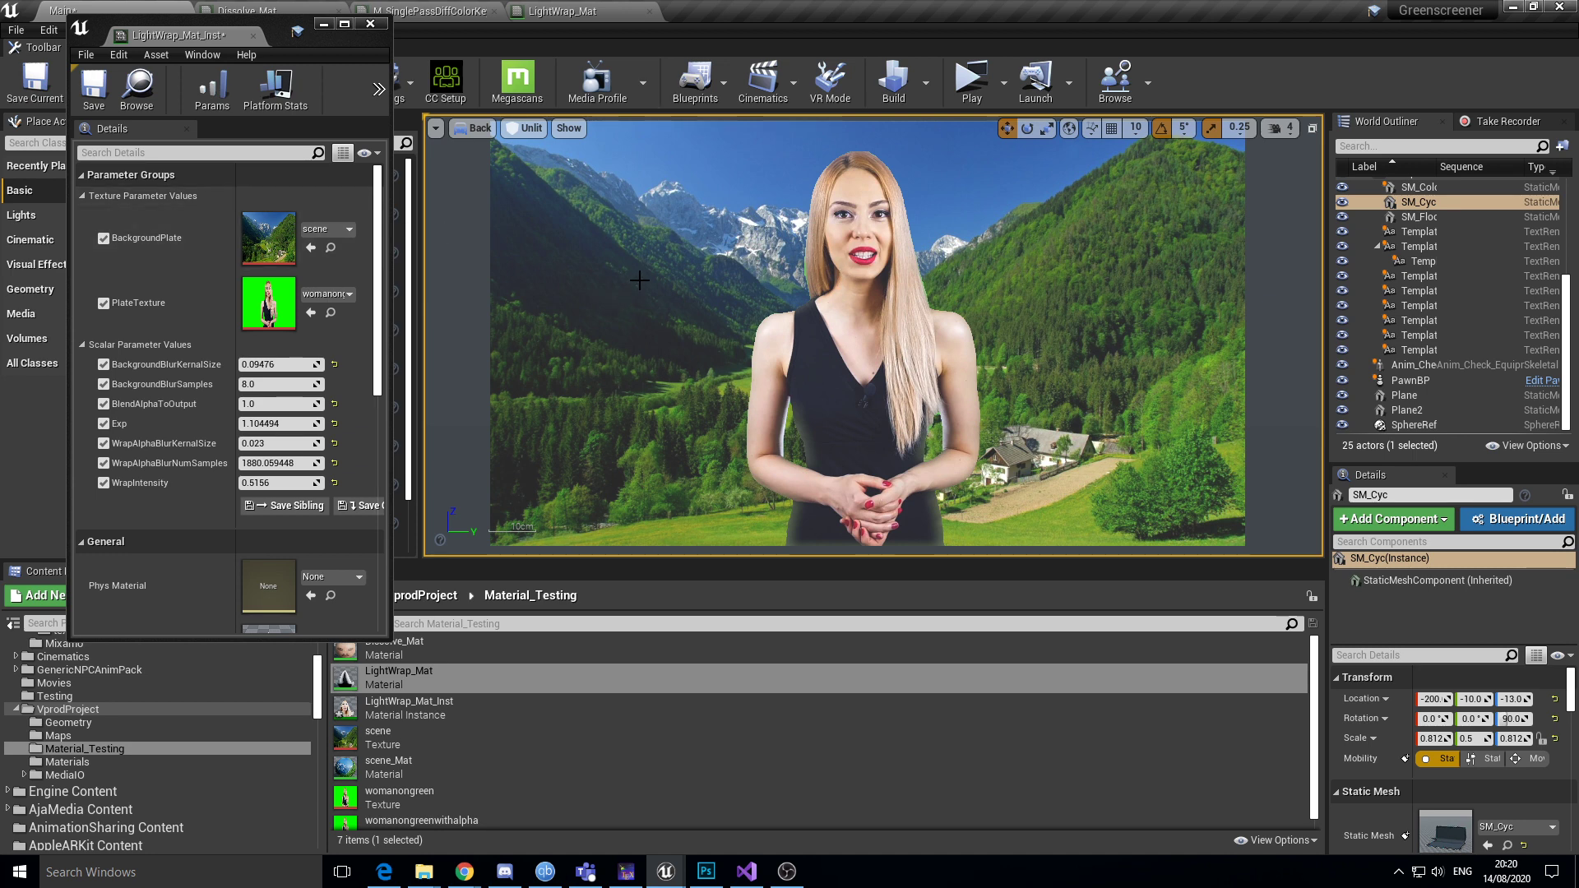
Frame the composited presenter plane and drag the light wrap's Exp value to 1.05251
{"action": "scroll", "coordinate": [597, 229], "scroll_direction": "down", "scroll_amount": 2}
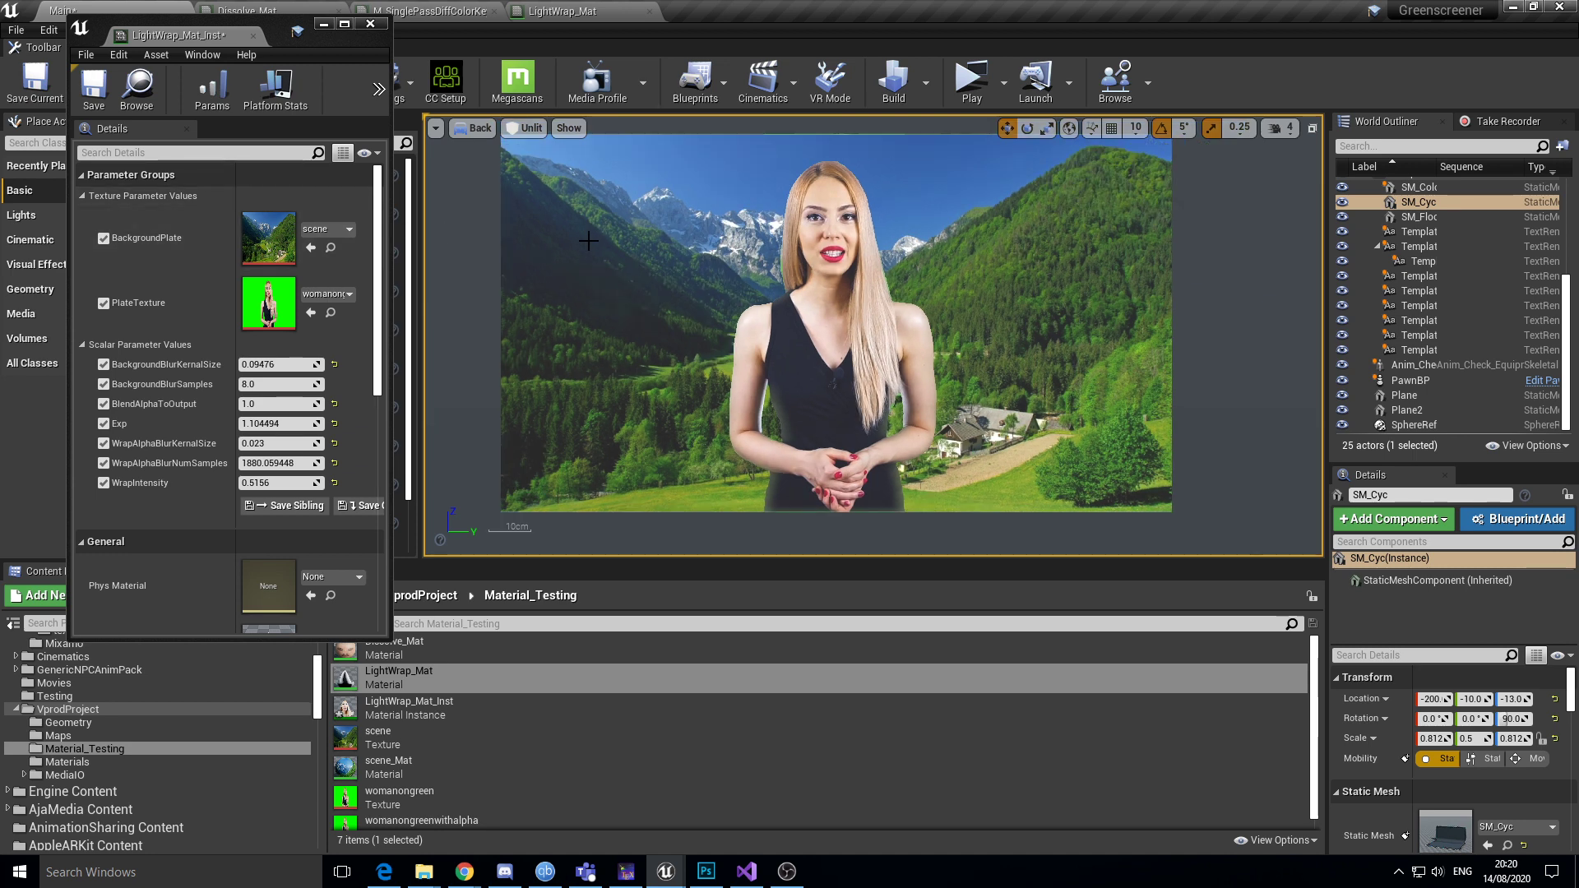
{"action": "scroll", "coordinate": [589, 245], "scroll_direction": "up", "scroll_amount": 2}
{"action": "scroll", "coordinate": [470, 219], "scroll_direction": "down", "scroll_amount": 2}
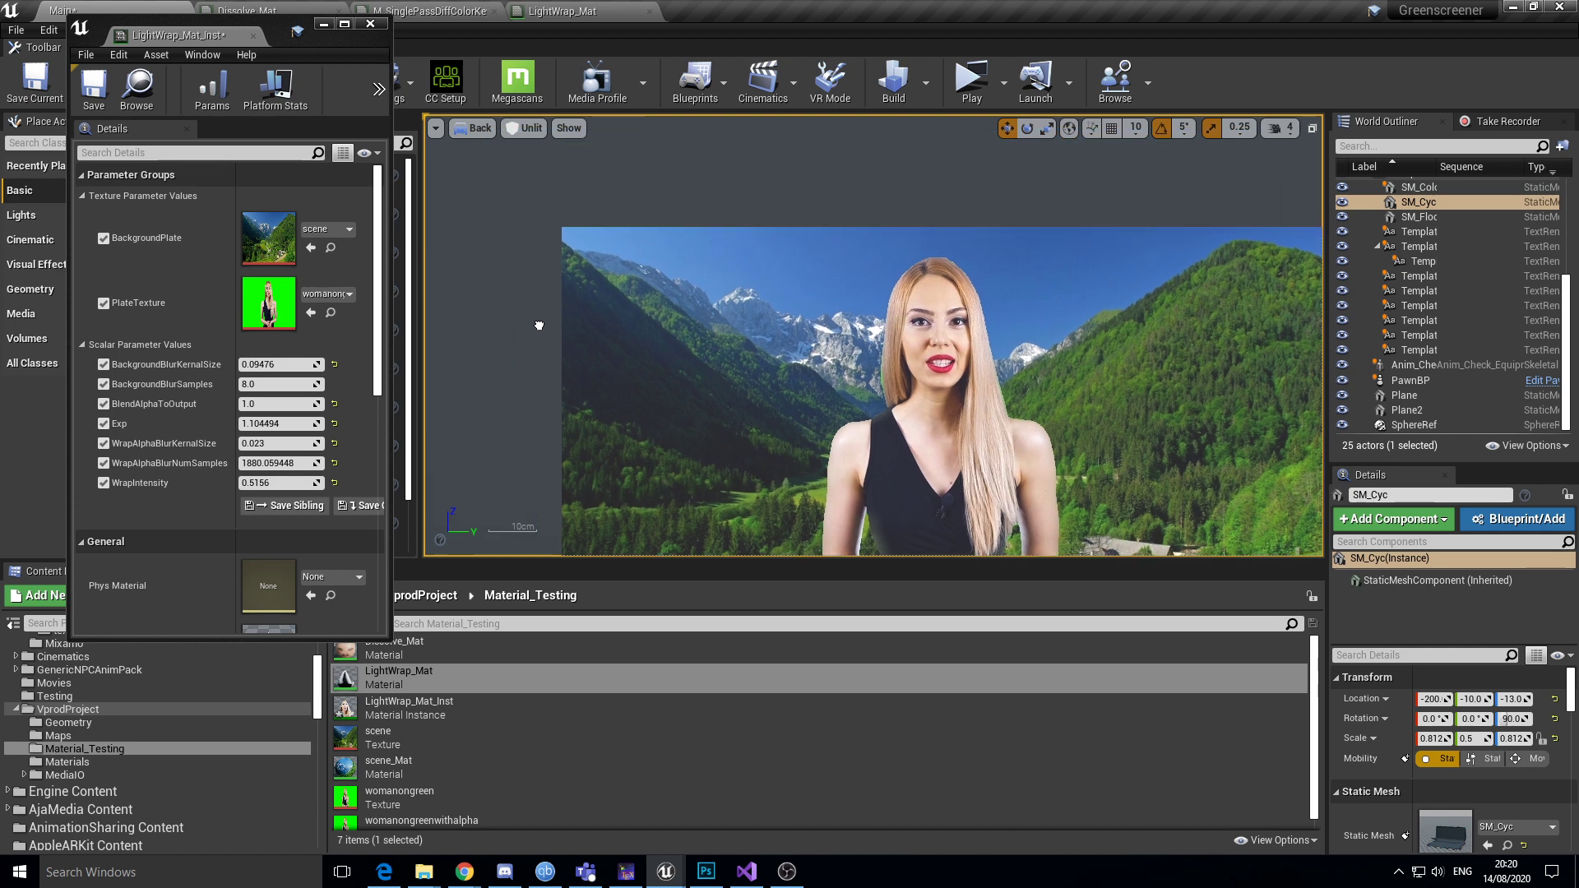
{"action": "scroll", "coordinate": [469, 216], "scroll_direction": "up", "scroll_amount": 2}
{"action": "middle_click_drag", "start_coordinate": [467, 212], "coordinate": [464, 204]}
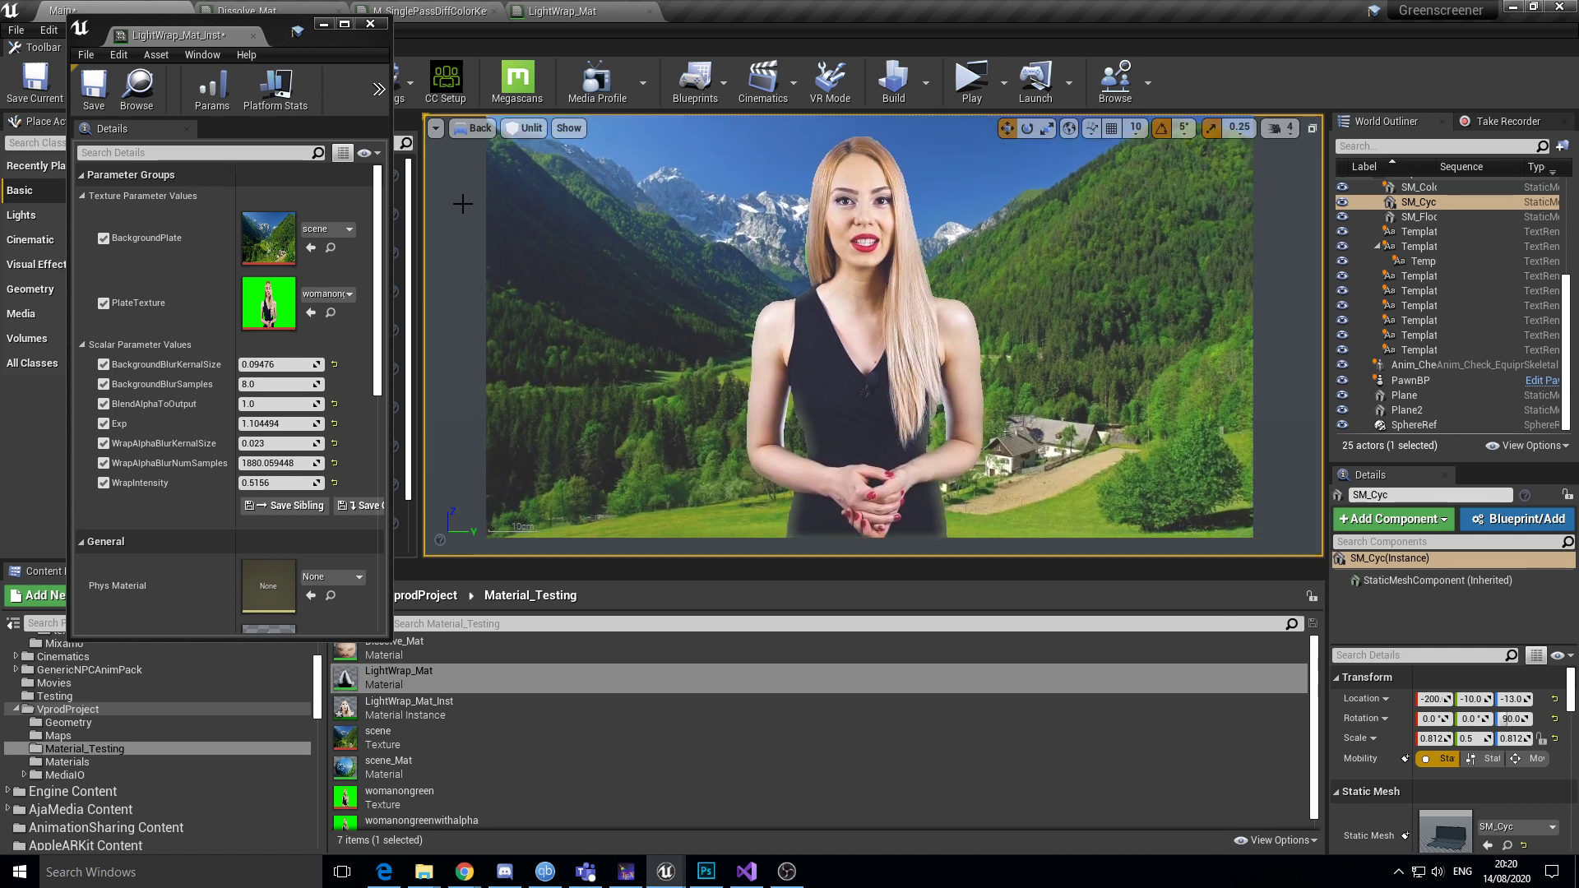
{"action": "middle_click_drag", "start_coordinate": [461, 198], "coordinate": [496, 198]}
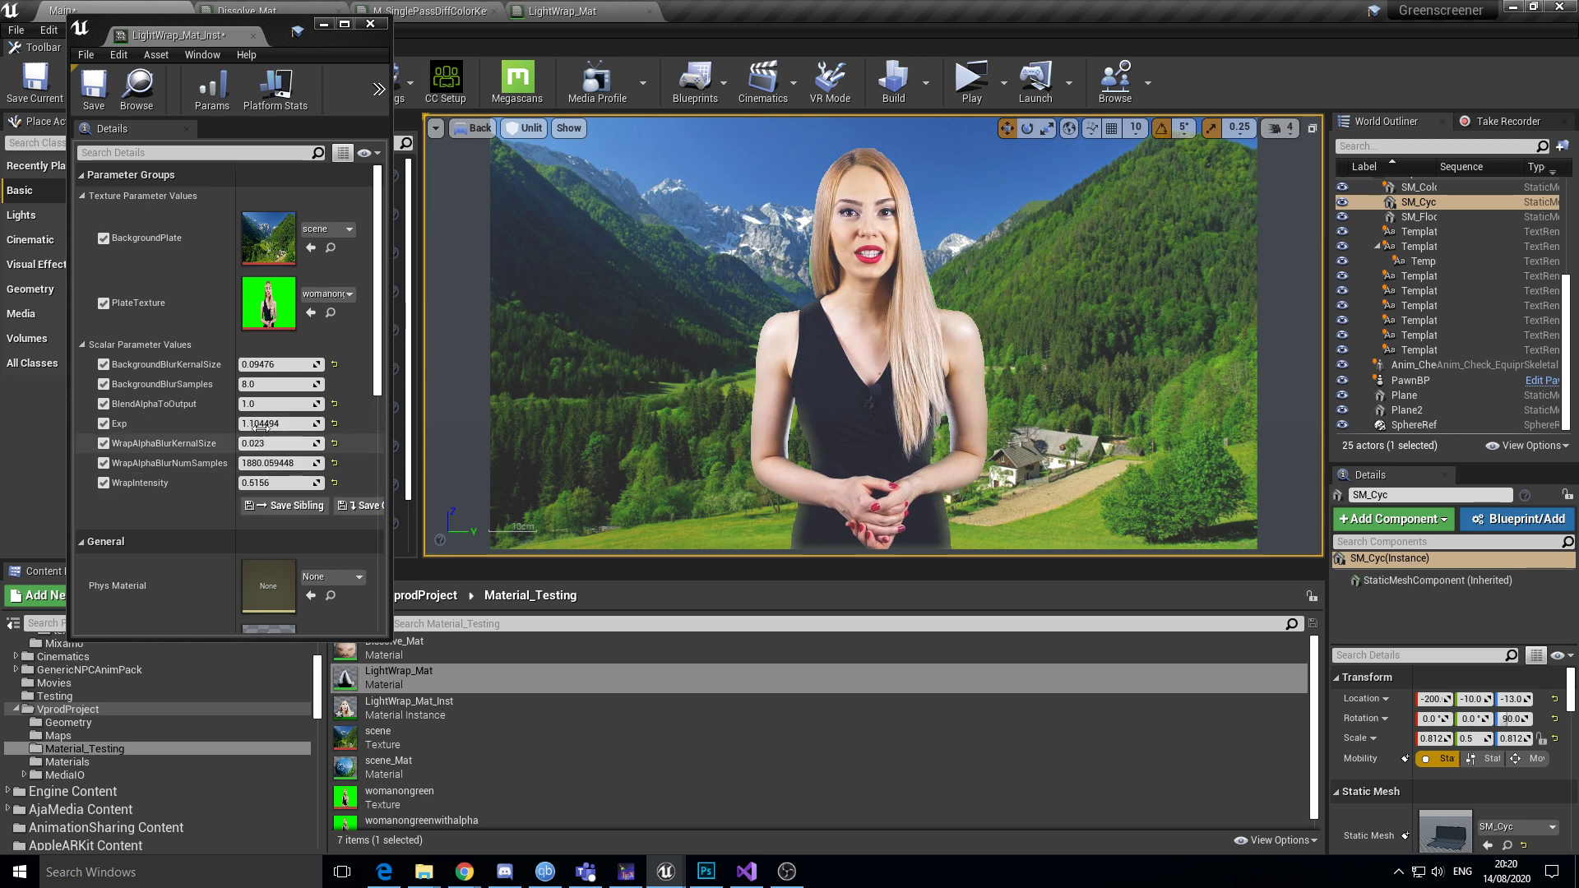
{"action": "mouse_move", "coordinate": [259, 424]}
{"action": "left_mouse_down"}
{"action": "mouse_move", "coordinate": [292, 423]}
{"action": "mouse_move", "coordinate": [247, 423]}
{"action": "mouse_move", "coordinate": [273, 424]}
{"action": "left_mouse_up"}
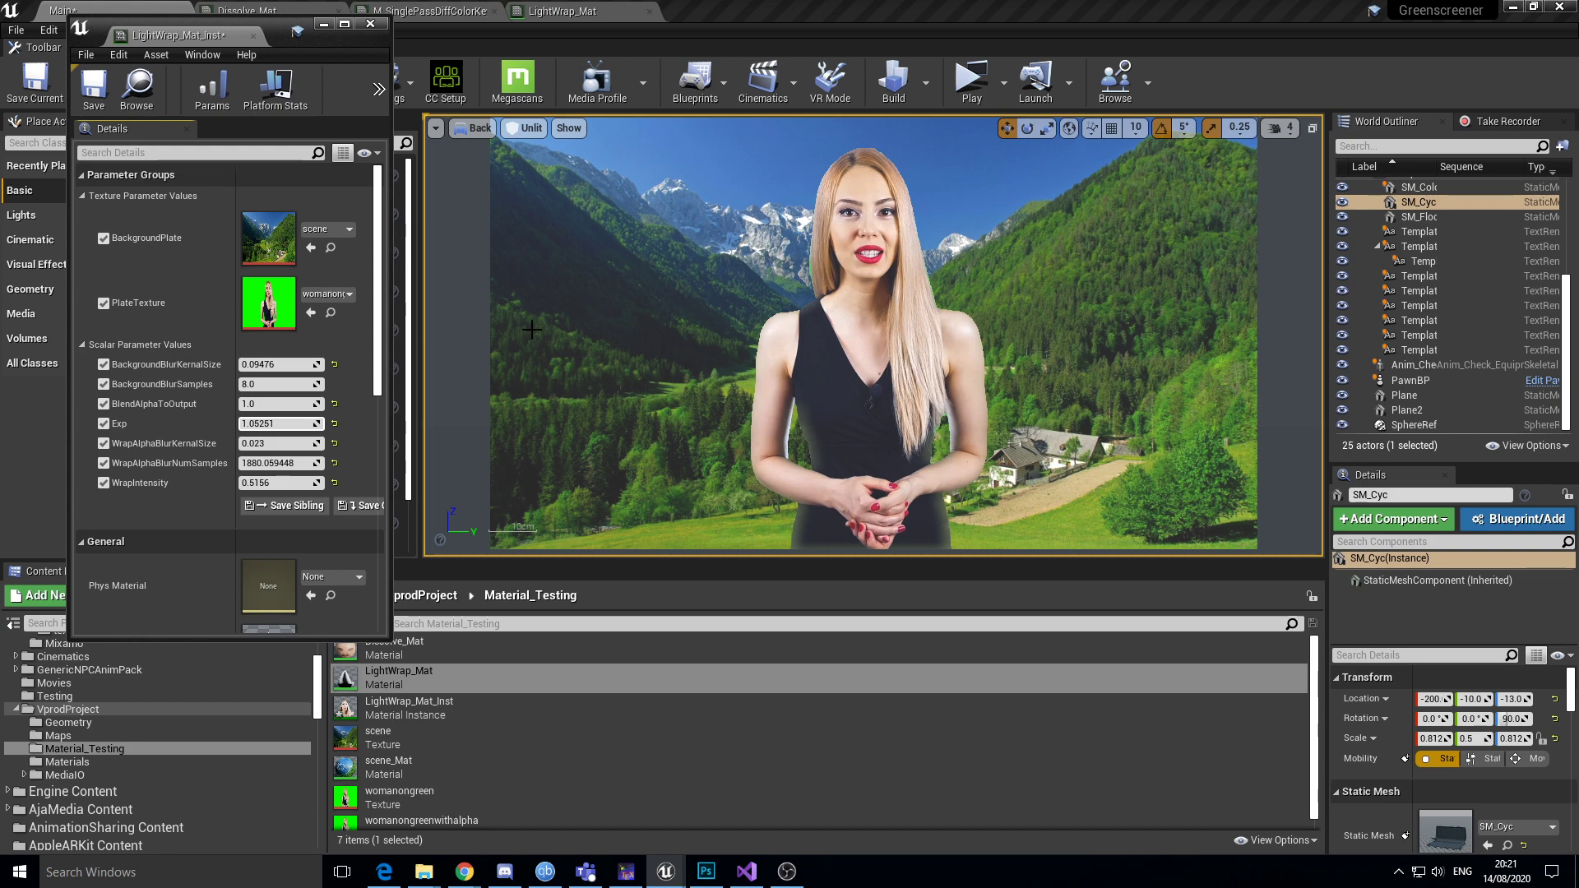
{"action": "left_click", "coordinate": [562, 11]}
Inspect the 'Blur the background texture' and 'Scale and bias' comment blocks in LightWrap_Mat
{"action": "right_click_drag", "start_coordinate": [576, 329], "coordinate": [818, 372]}
{"action": "scroll", "coordinate": [817, 372], "scroll_direction": "up", "scroll_amount": 2}
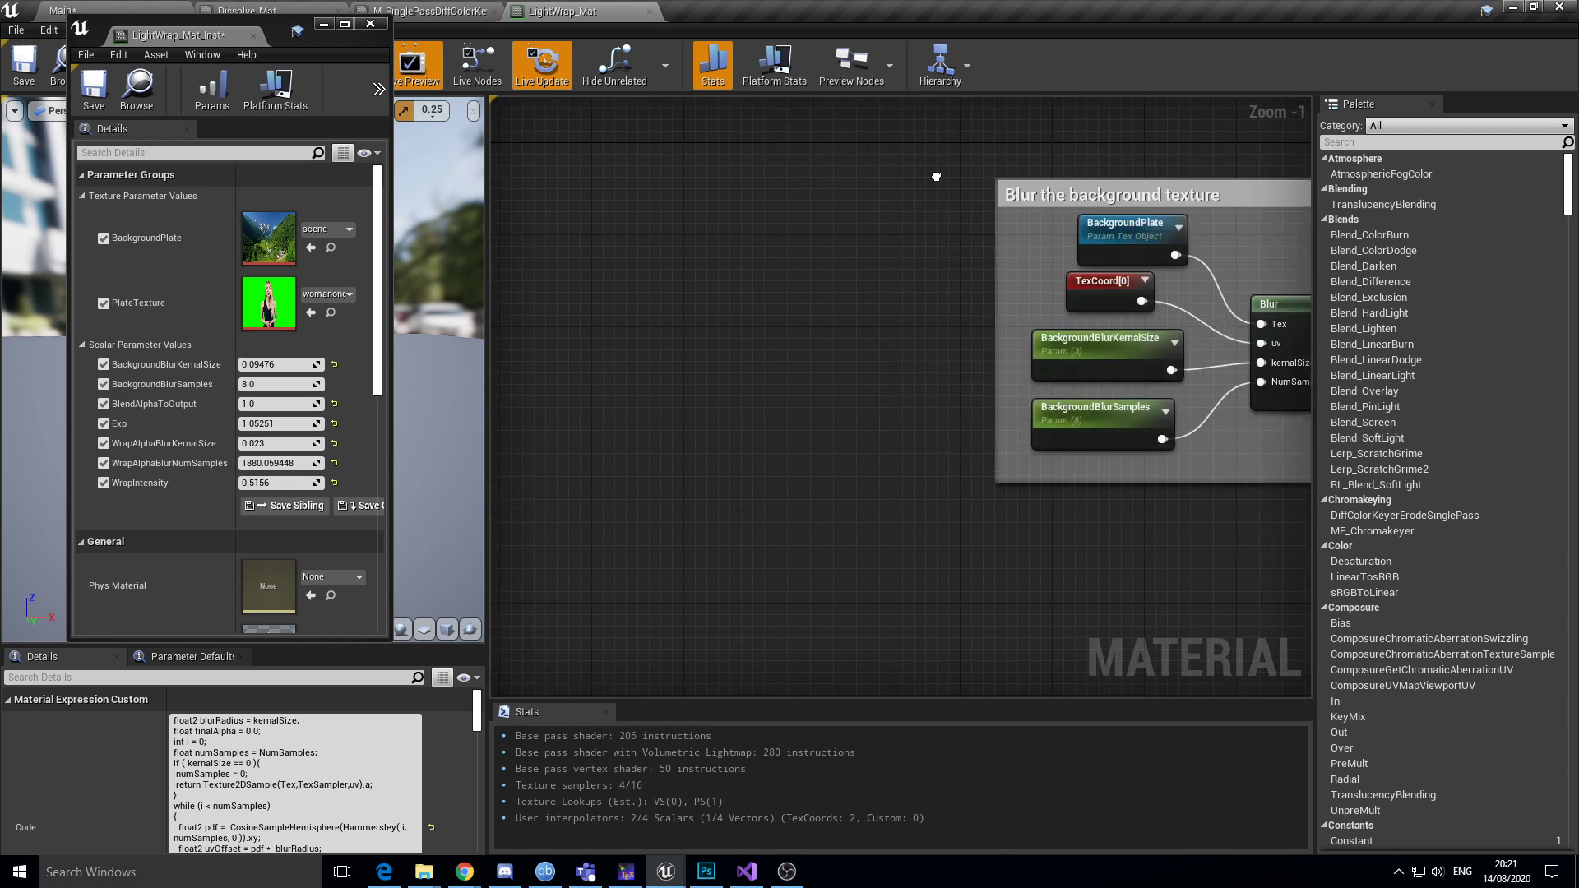
{"action": "right_click_drag", "start_coordinate": [937, 176], "coordinate": [670, 335]}
{"action": "scroll", "coordinate": [670, 353], "scroll_direction": "down", "scroll_amount": 4}
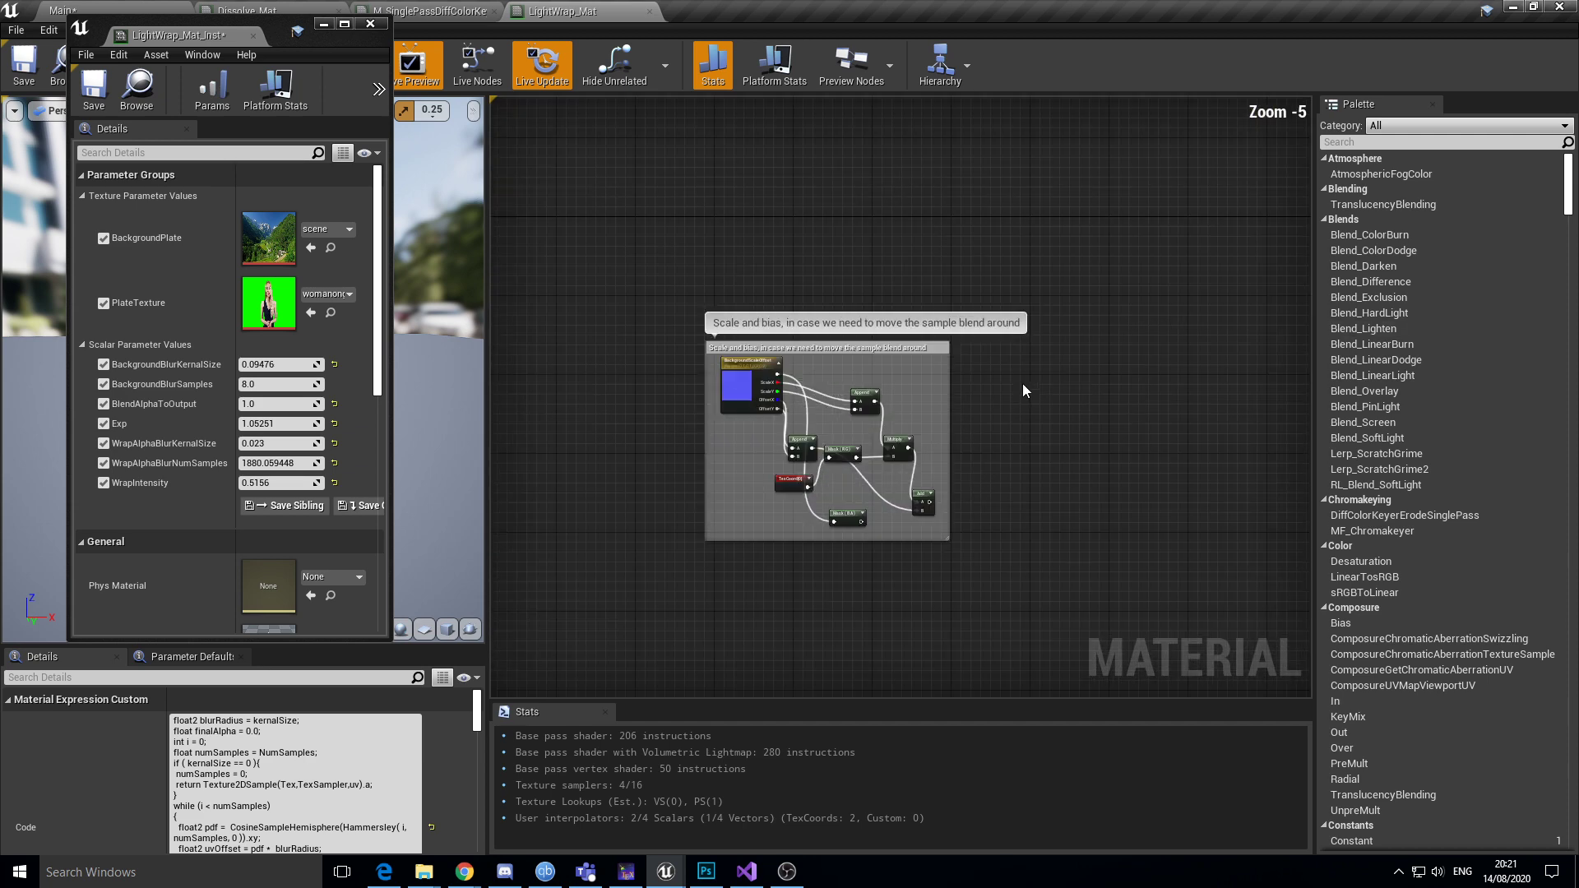
{"action": "scroll", "coordinate": [1024, 383], "scroll_direction": "up", "scroll_amount": 3}
{"action": "right_click_drag", "start_coordinate": [855, 402], "coordinate": [989, 229]}
{"action": "scroll", "coordinate": [1089, 278], "scroll_direction": "up", "scroll_amount": 1}
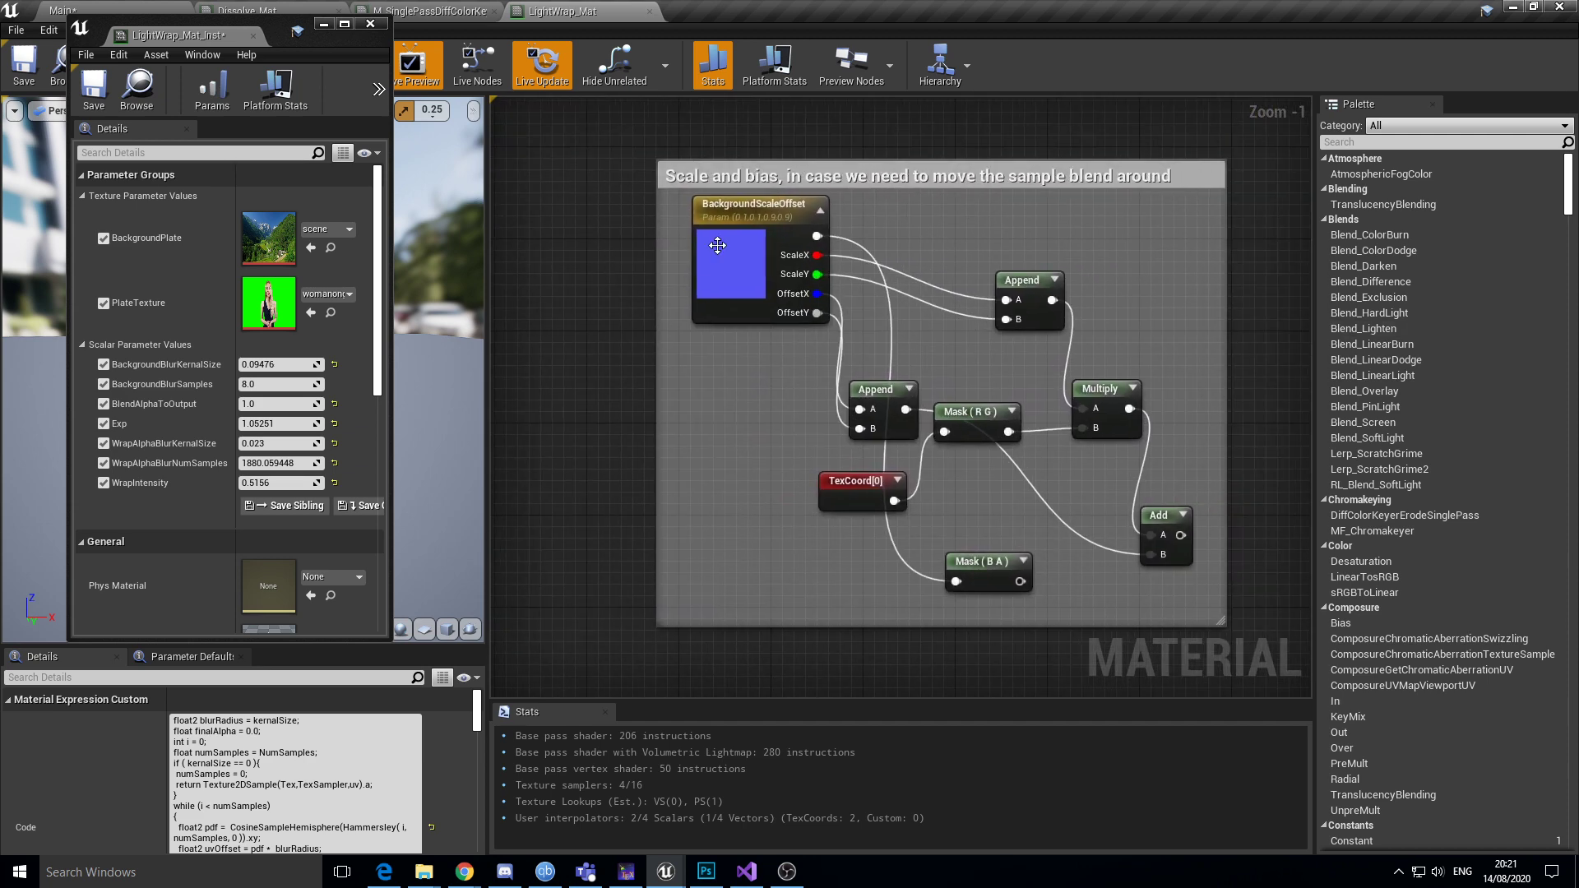
Zoom out to Zoom -4 to frame the whole light-wrap network with its output
{"action": "right_click_drag", "start_coordinate": [1209, 120], "coordinate": [801, 279]}
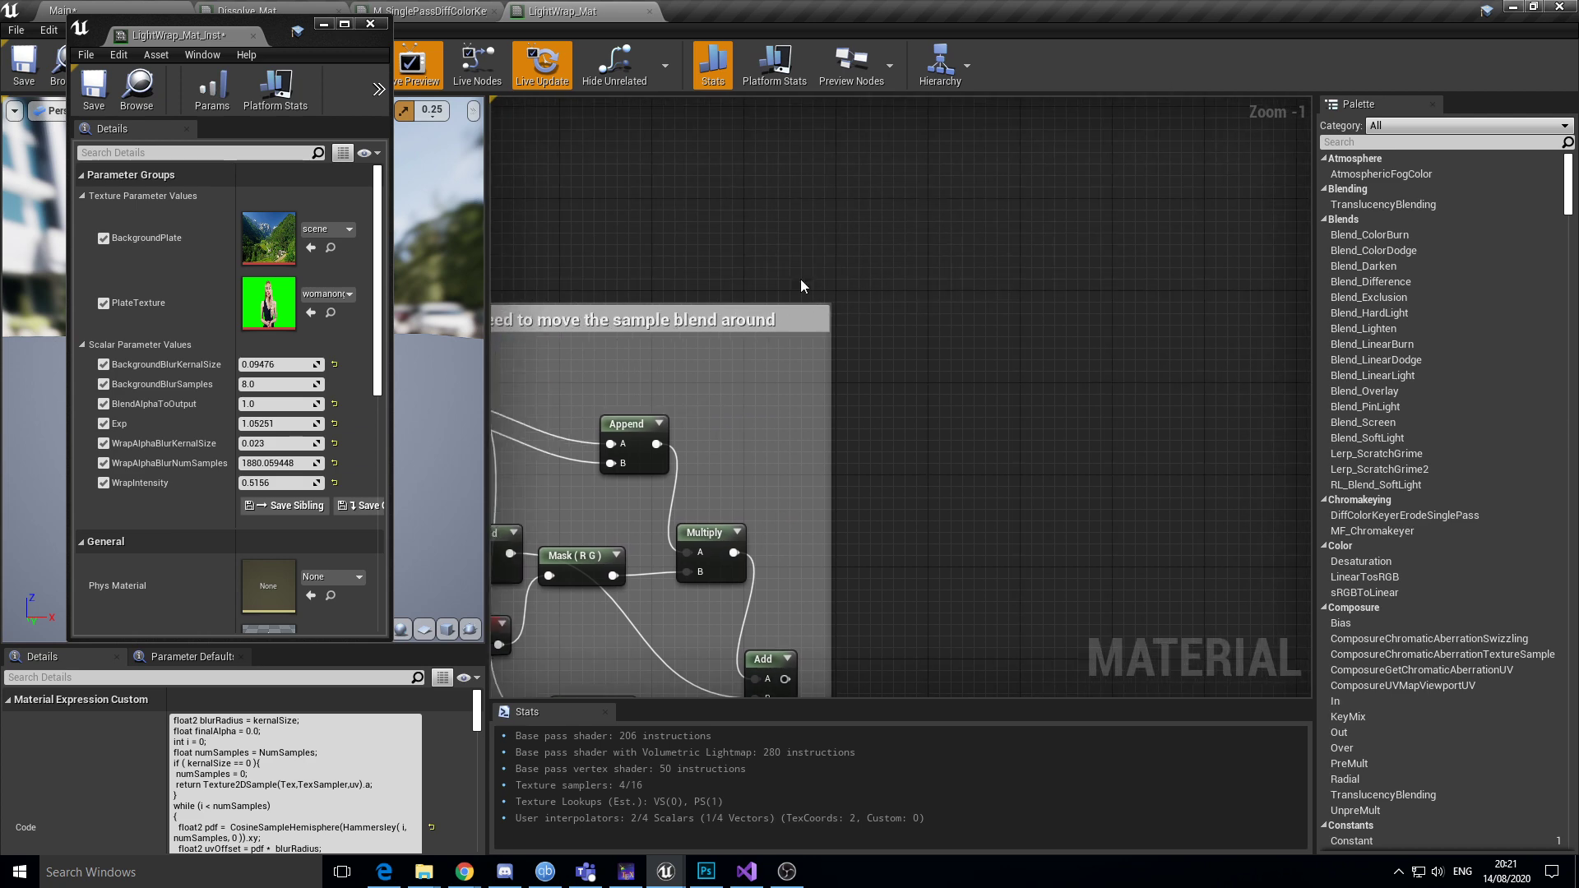
{"action": "scroll", "coordinate": [954, 295], "scroll_direction": "down", "scroll_amount": 3}
{"action": "right_click_drag", "start_coordinate": [954, 295], "coordinate": [510, 373]}
{"action": "right_click_drag", "start_coordinate": [1152, 329], "coordinate": [674, 363]}
{"action": "right_click_drag", "start_coordinate": [863, 337], "coordinate": [698, 326]}
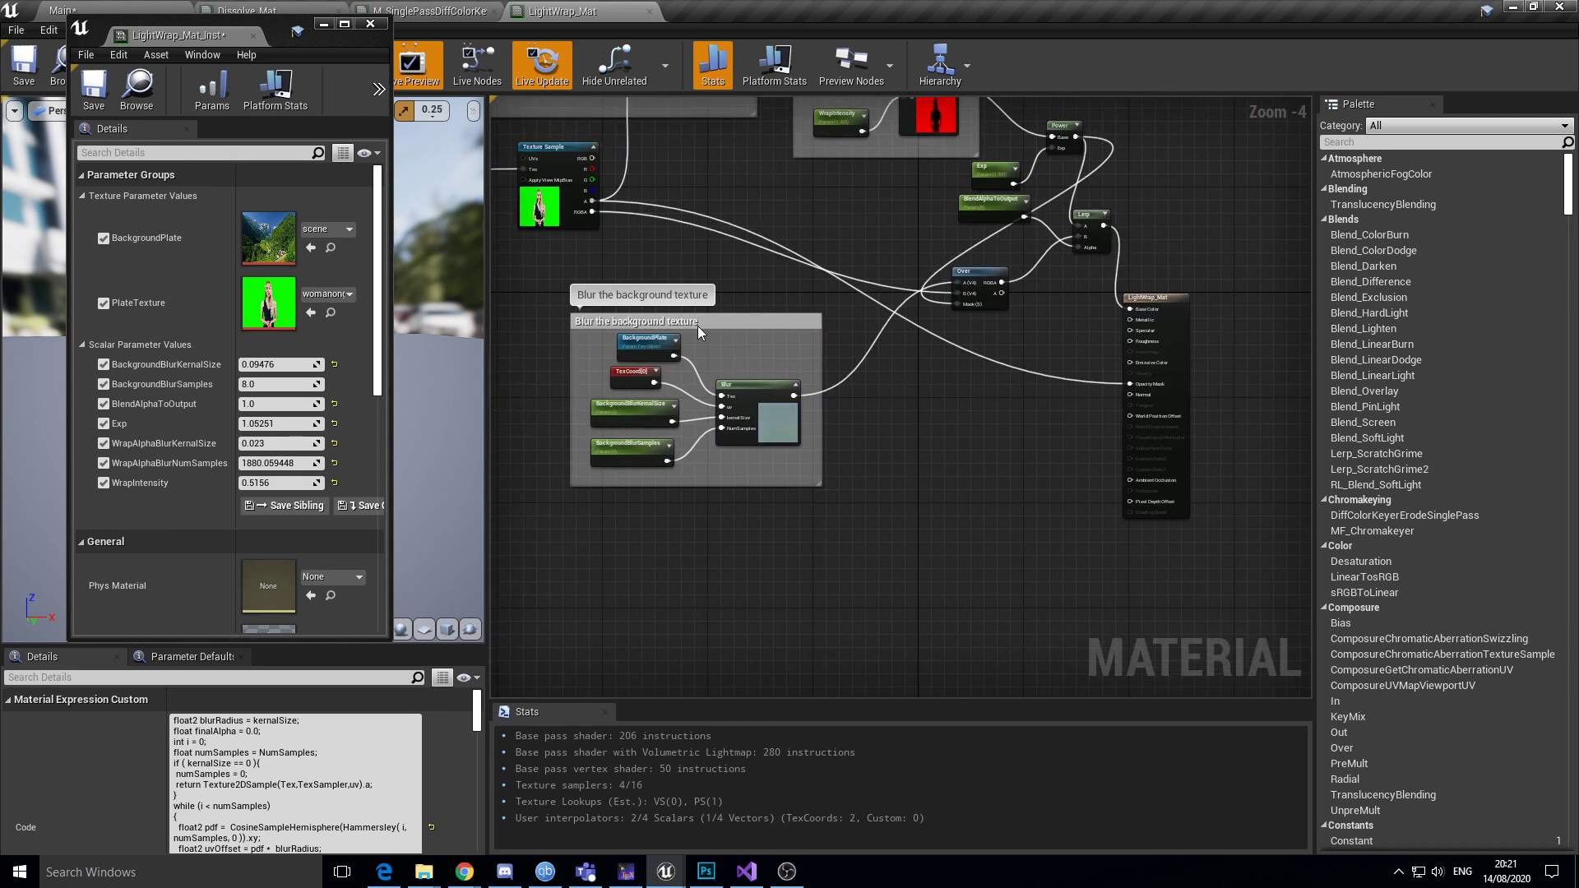
{"action": "right_click_drag", "start_coordinate": [810, 197], "coordinate": [901, 416]}
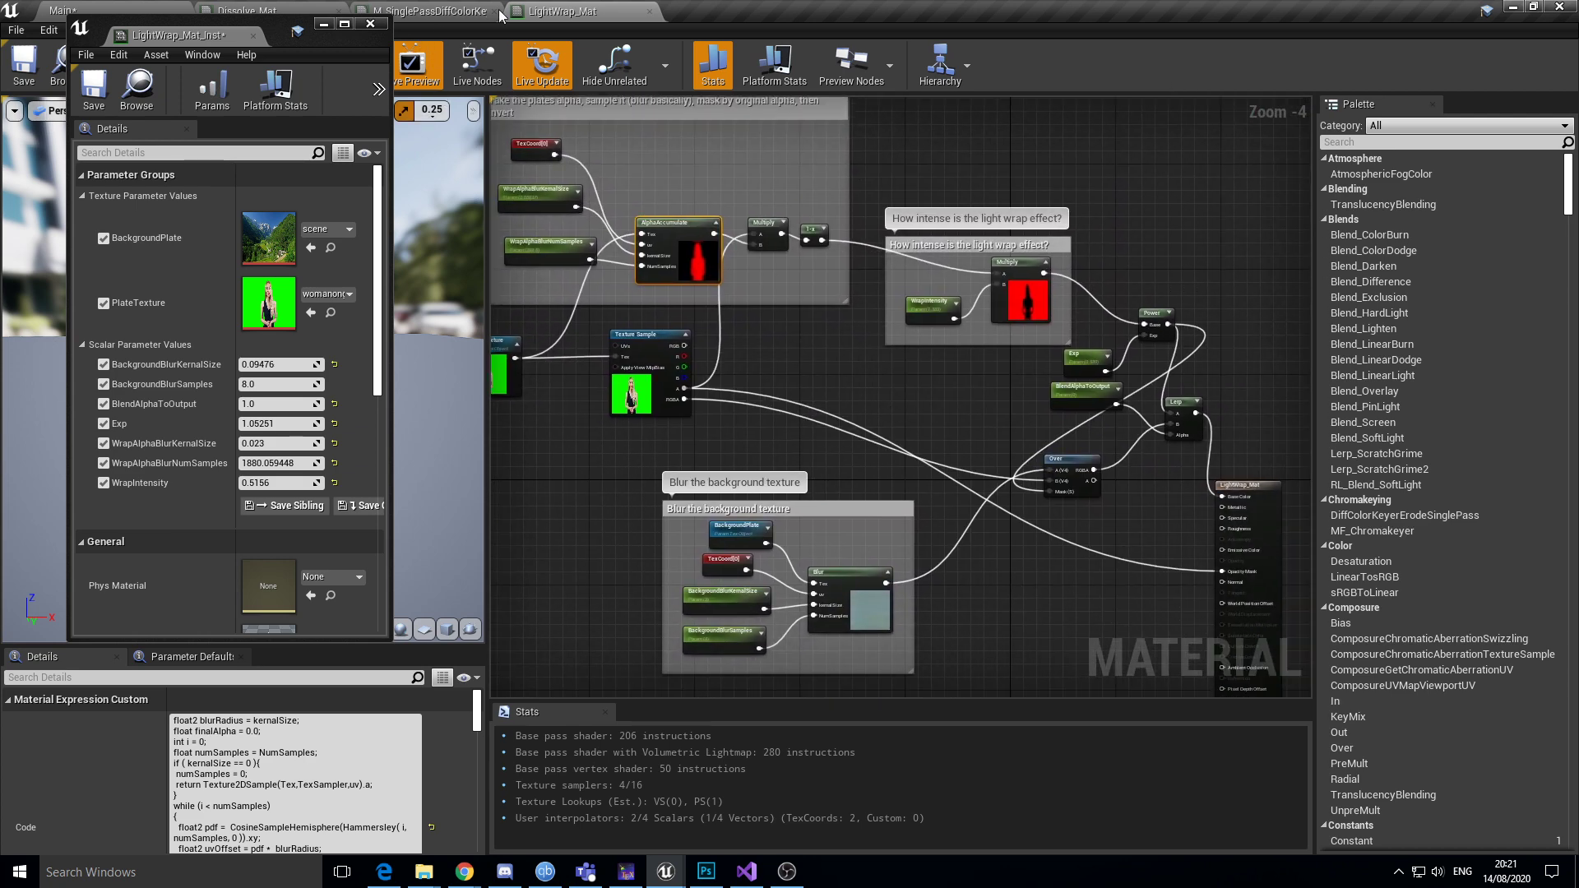
{"action": "left_click", "coordinate": [62, 10]}
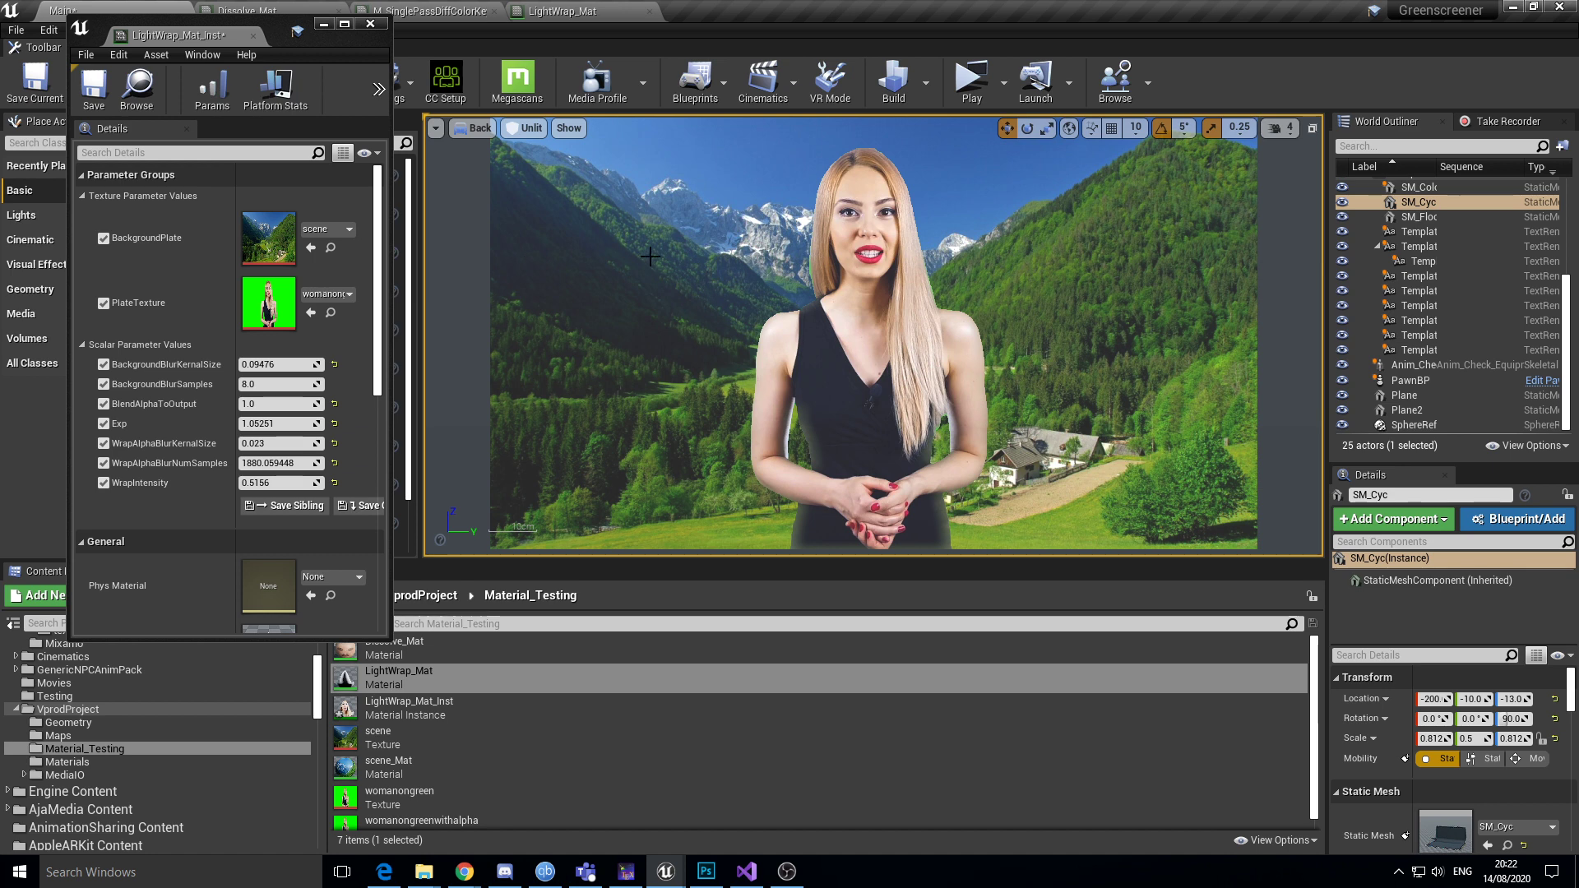
Show the Blur Custom node's HLSL in M_SinglePassDiffColorKeyer, with the instance window moved aside
{"action": "left_click", "coordinate": [467, 16]}
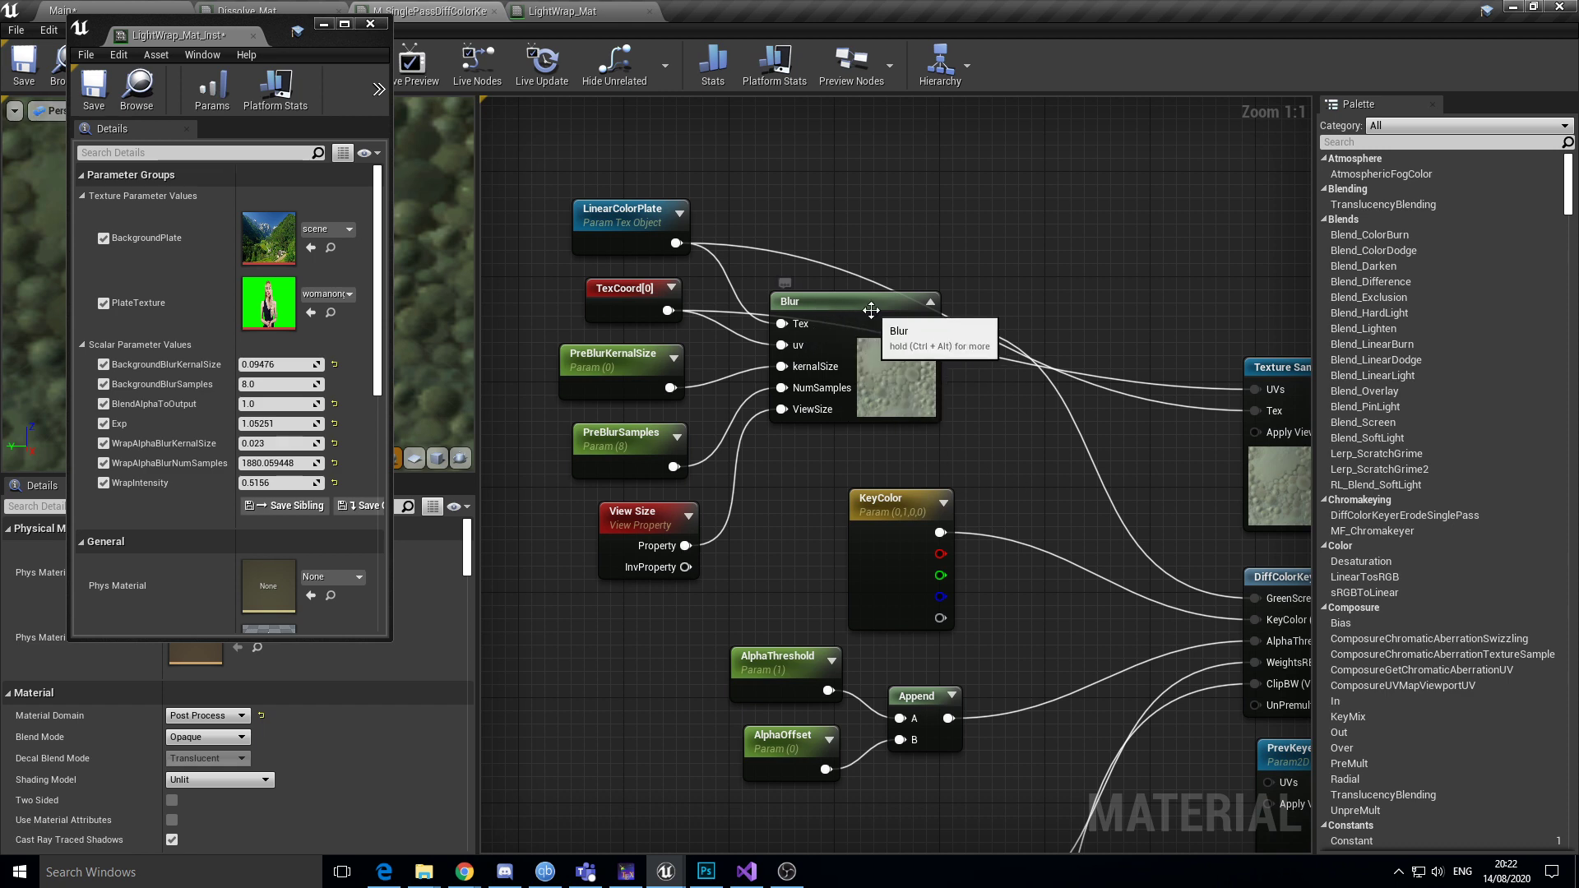
{"action": "left_click", "coordinate": [822, 312]}
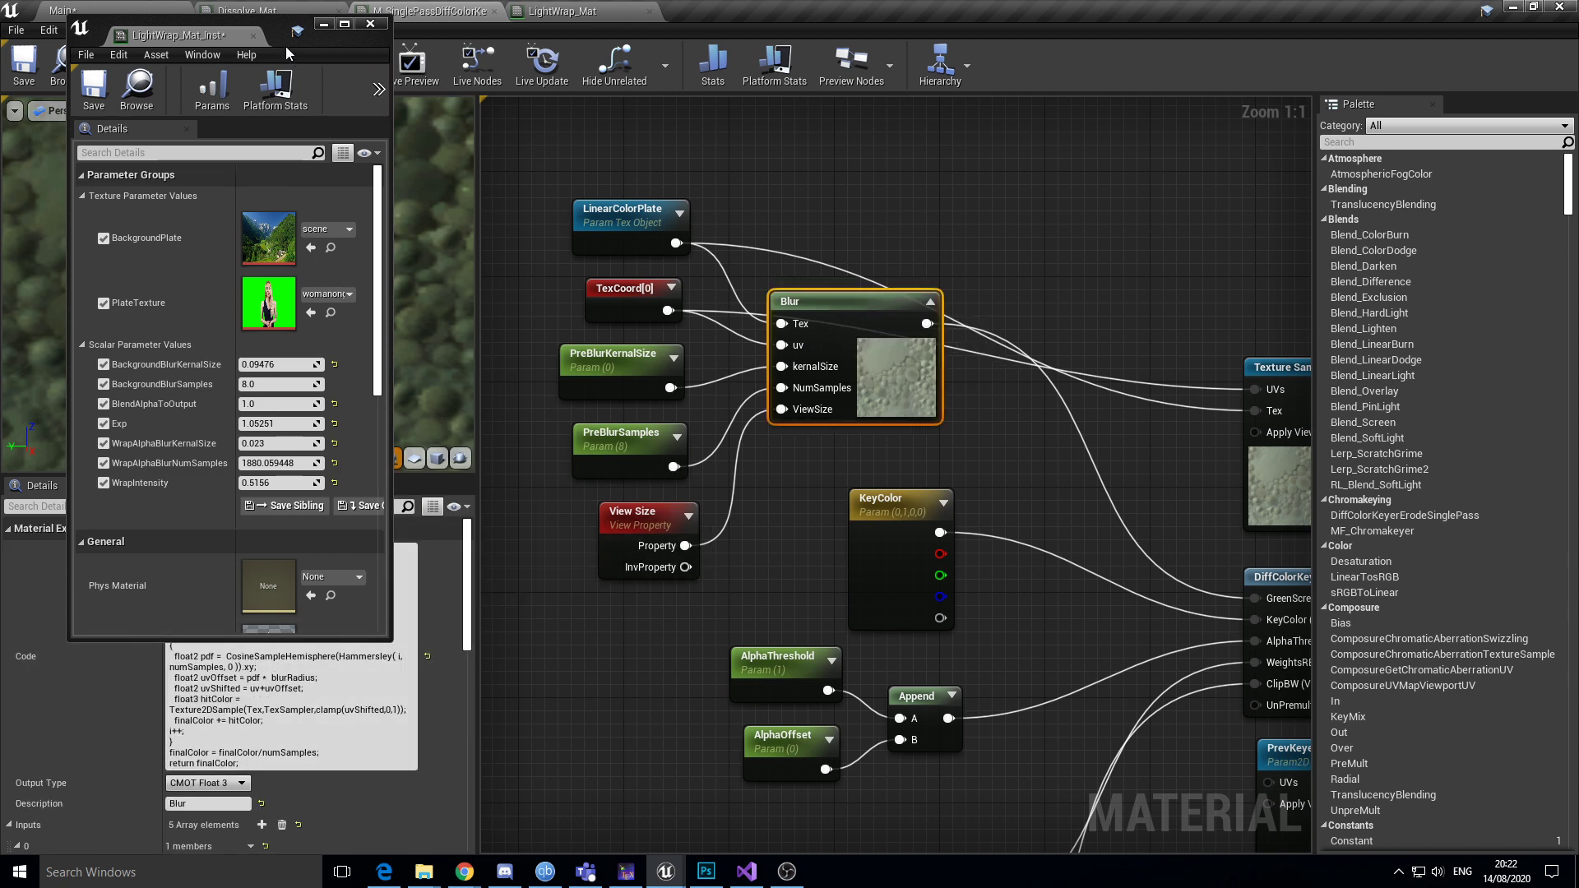
{"action": "left_click_drag", "start_coordinate": [268, 28], "coordinate": [33, 823]}
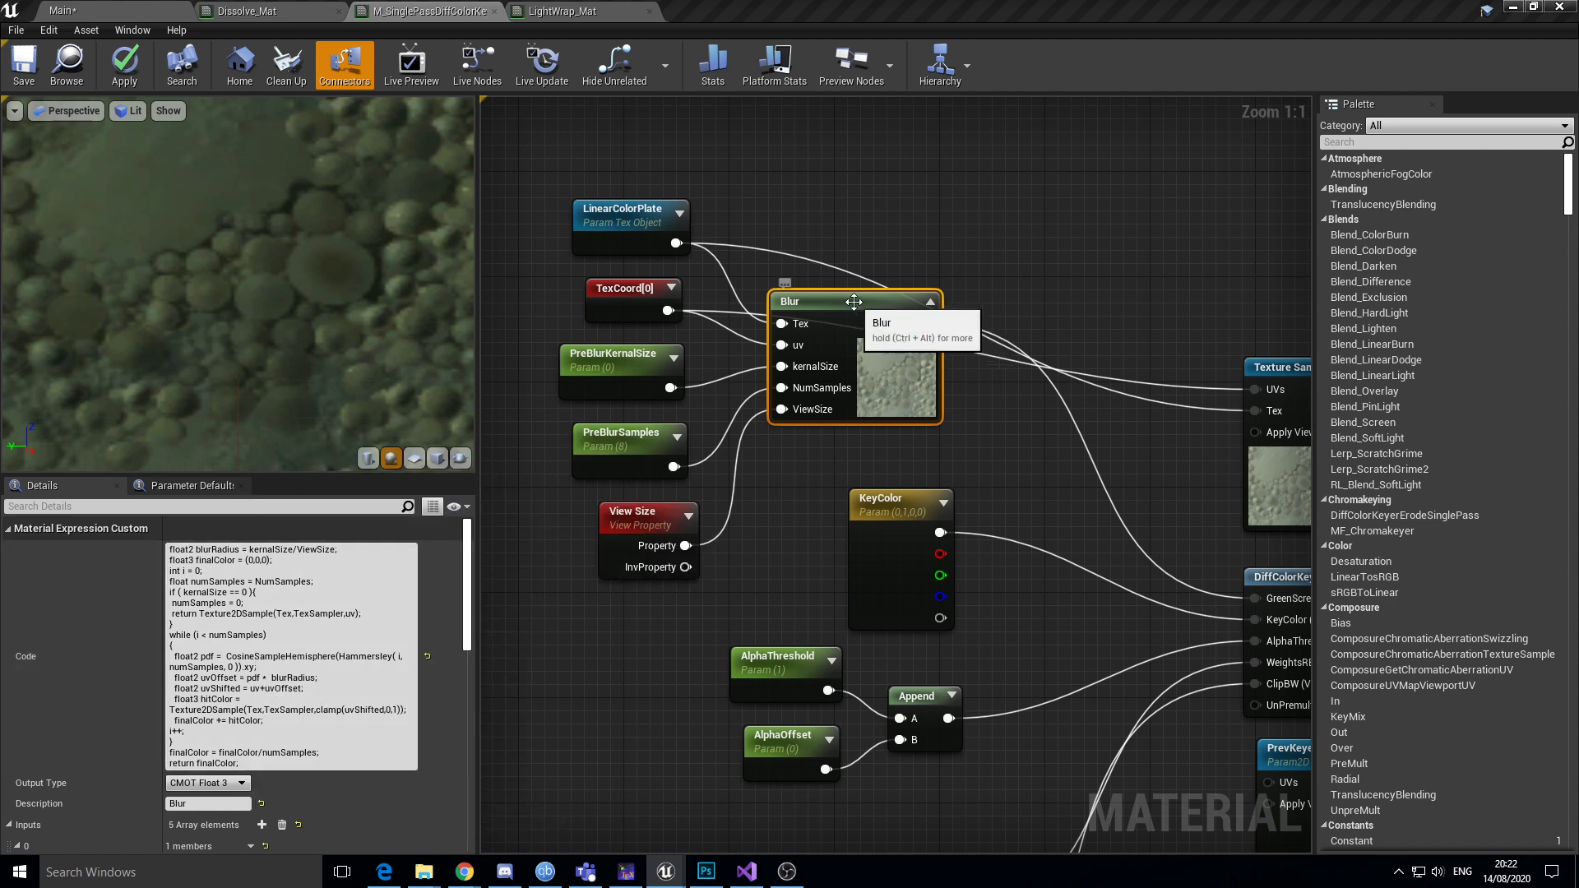
{"action": "scroll", "coordinate": [943, 373], "scroll_direction": "down", "scroll_amount": 3}
{"action": "scroll", "coordinate": [945, 369], "scroll_direction": "down", "scroll_amount": 1}
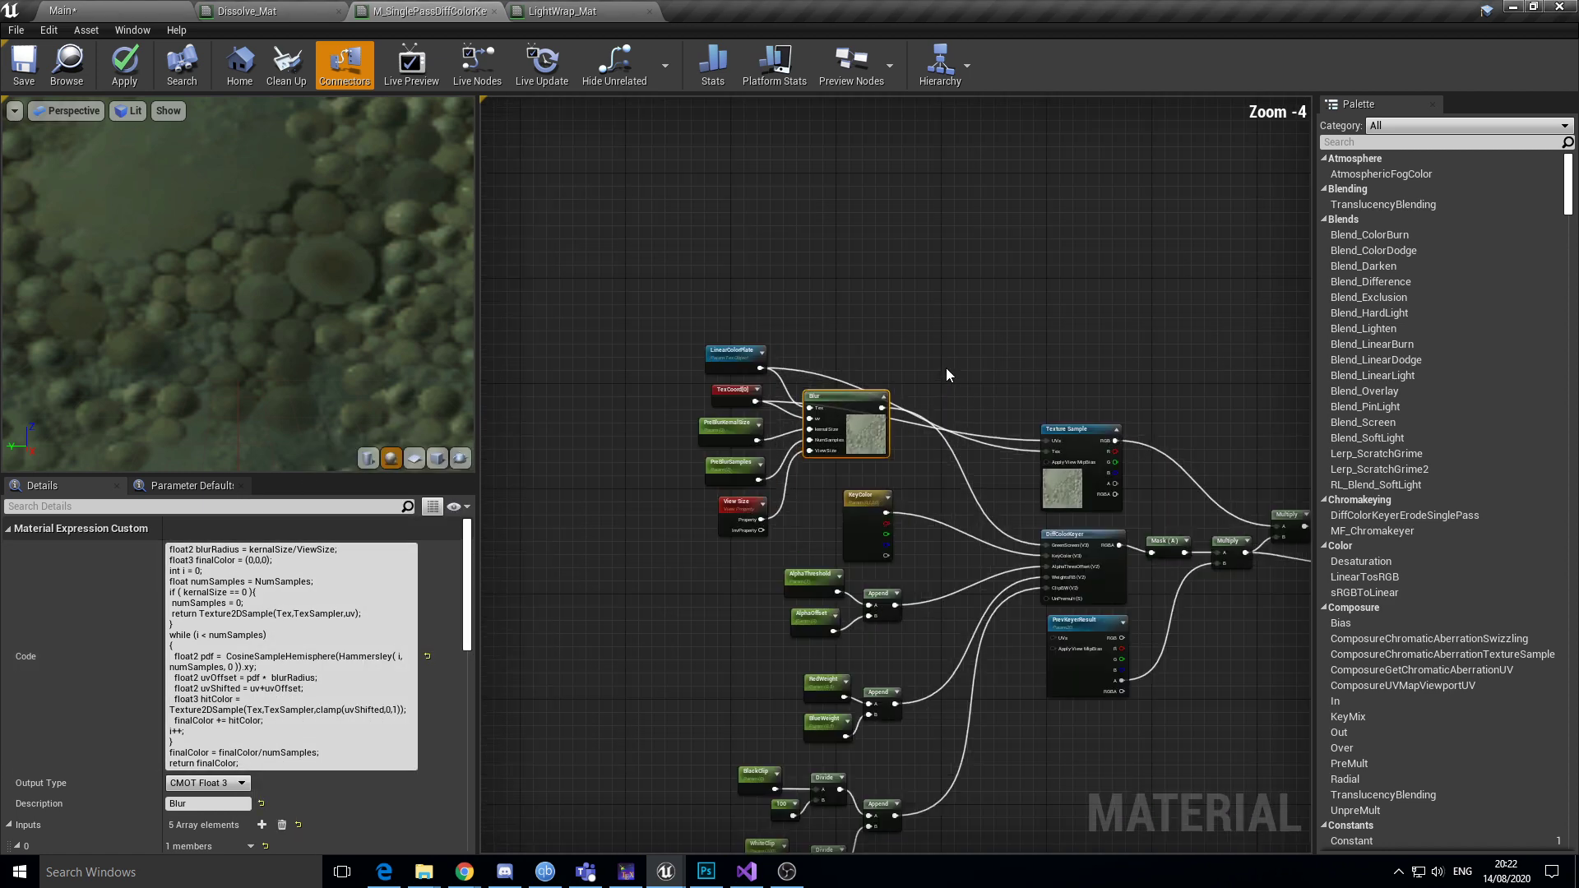
{"action": "scroll", "coordinate": [946, 368], "scroll_direction": "up", "scroll_amount": 2}
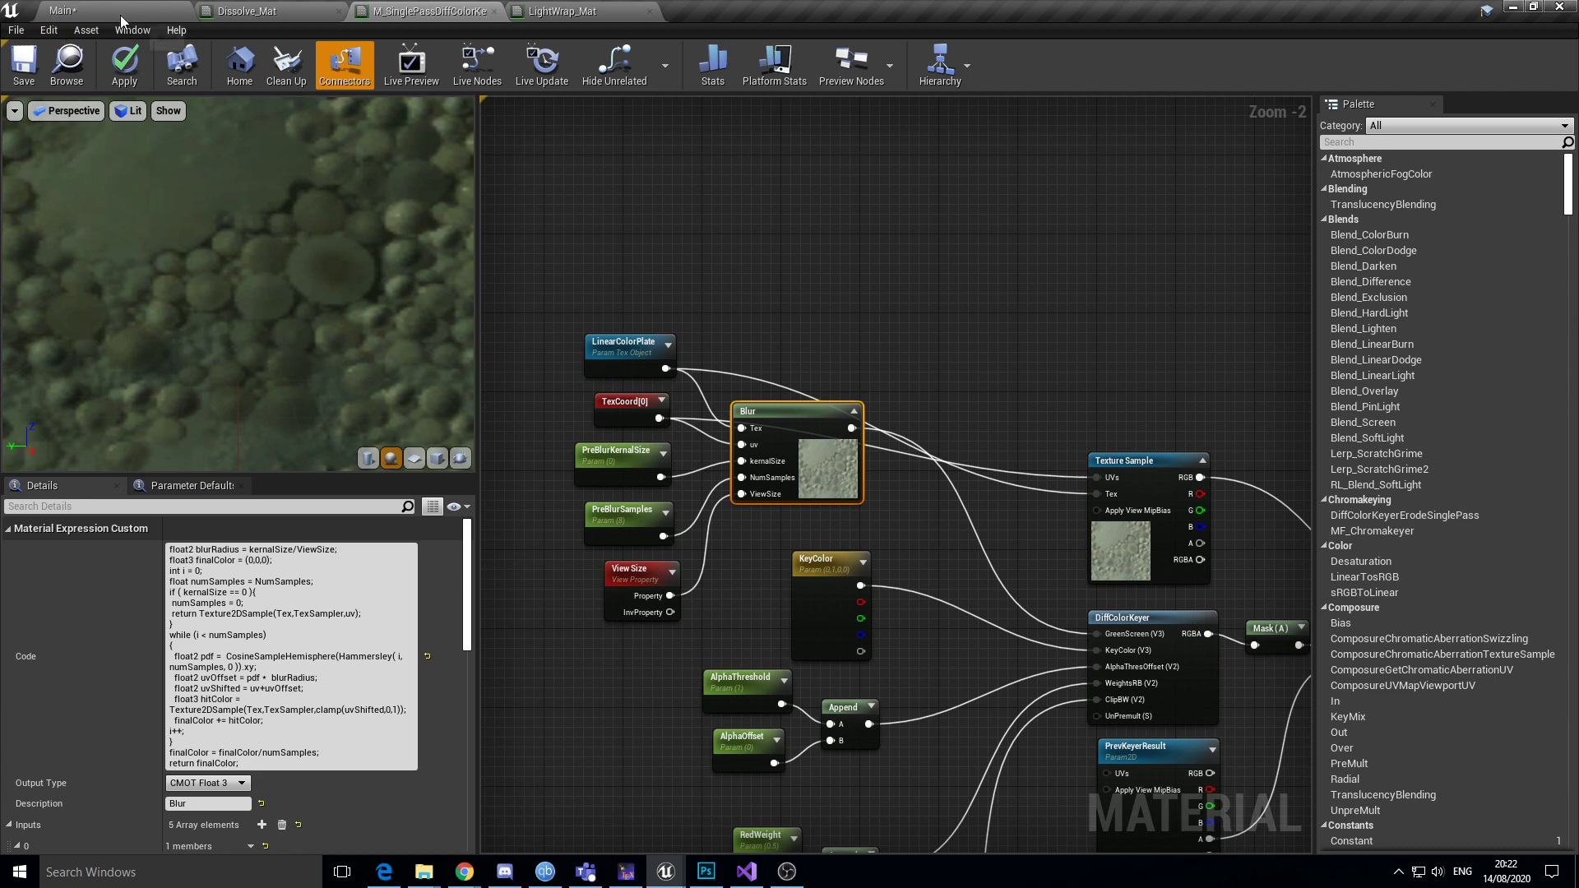
{"action": "left_click", "coordinate": [61, 10]}
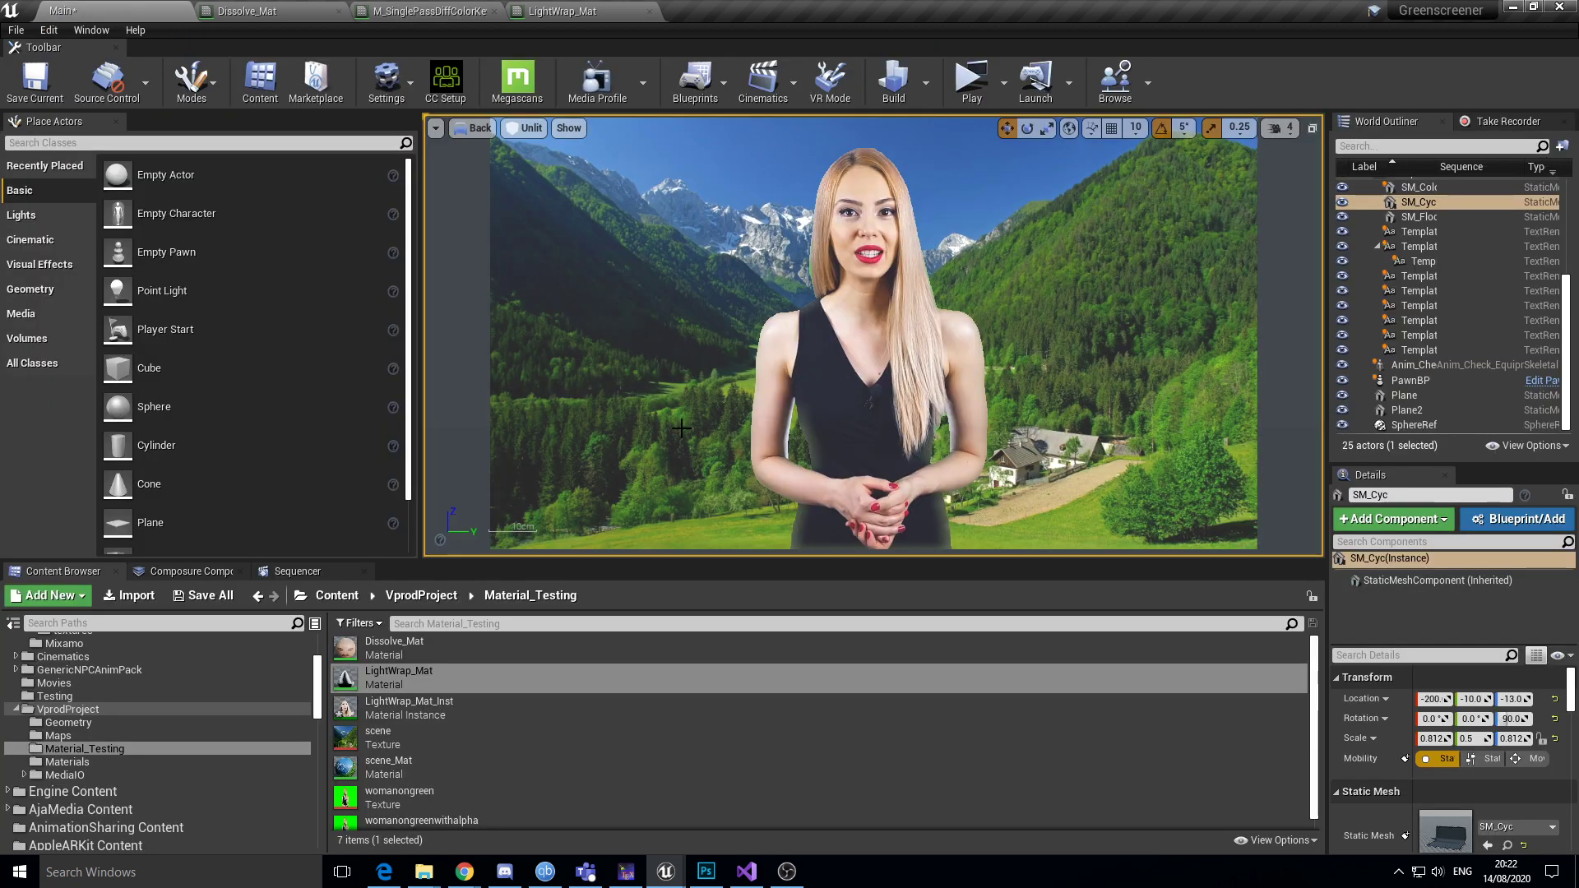